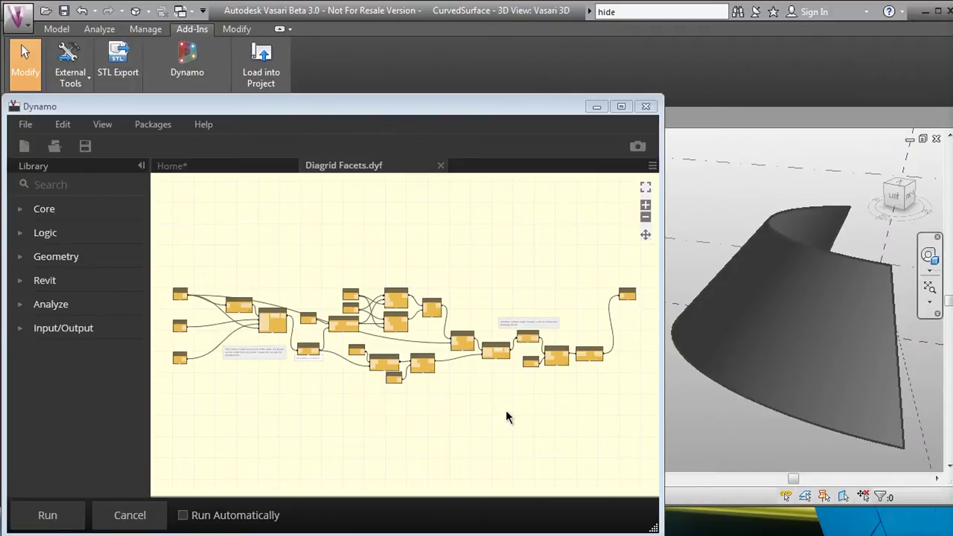
# - Zoom into the Diagrid Facets graph and pan across its Evaluate Surface, Python Script, List and Input nodes
pyautogui.click(507, 416)
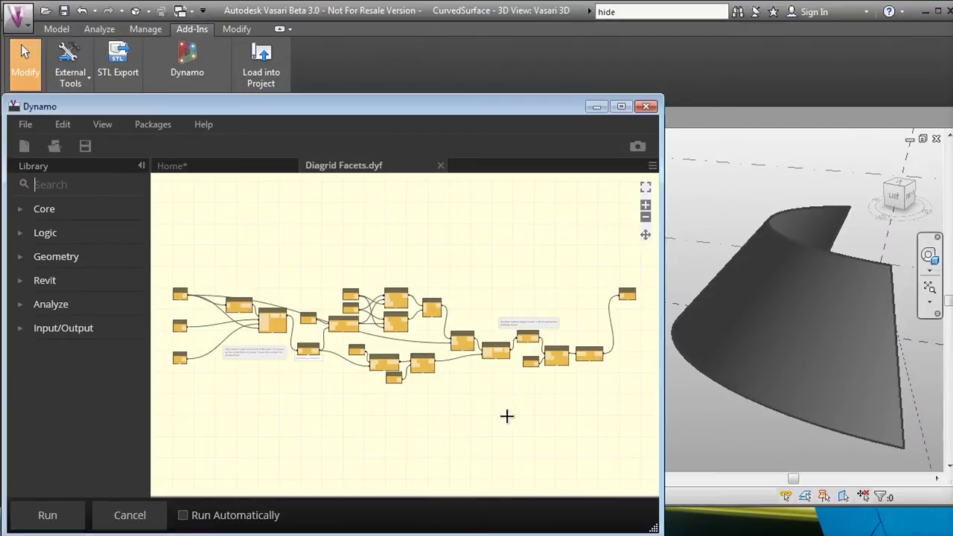
pyautogui.scroll(5, 506, 412)
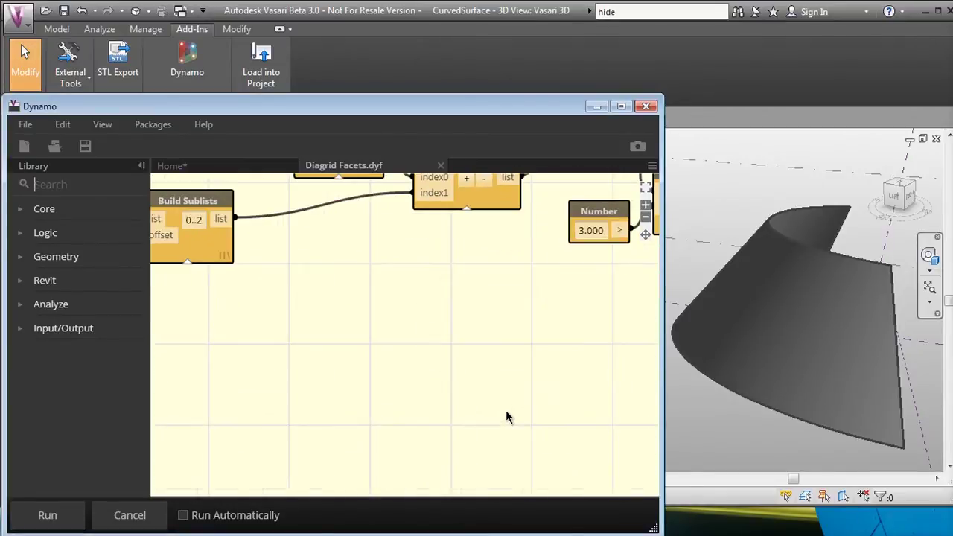
pyautogui.scroll(2, 385, 285)
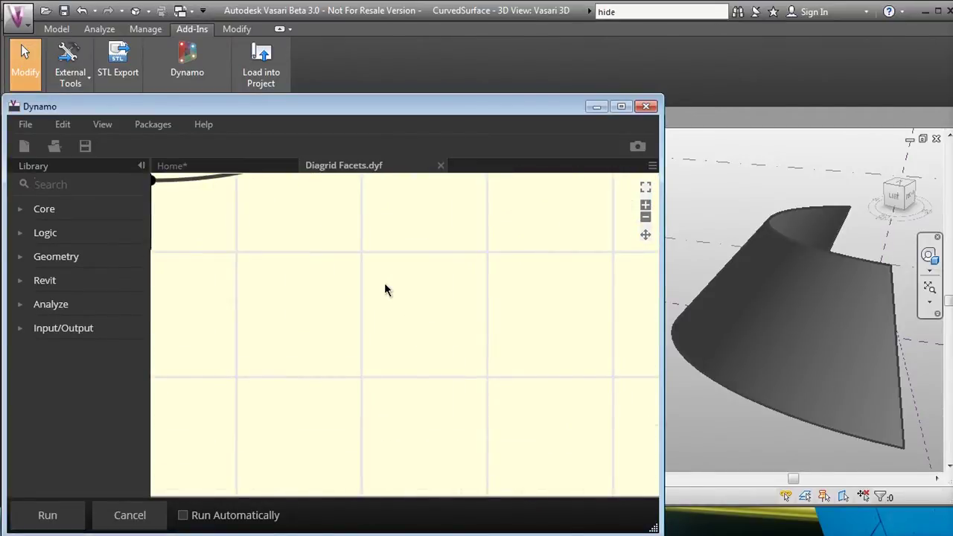
pyautogui.moveTo(384, 289); pyautogui.dragTo(673, 352, button='middle')
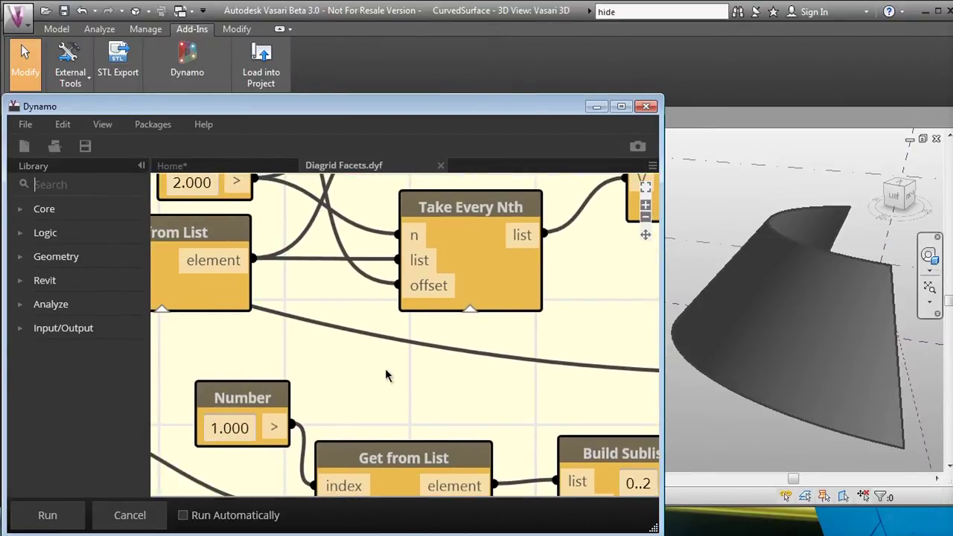
pyautogui.moveTo(387, 376); pyautogui.dragTo(613, 407, button='middle')
pyautogui.moveTo(362, 347); pyautogui.dragTo(648, 357, button='middle')
pyautogui.moveTo(422, 323); pyautogui.dragTo(659, 328, button='middle')
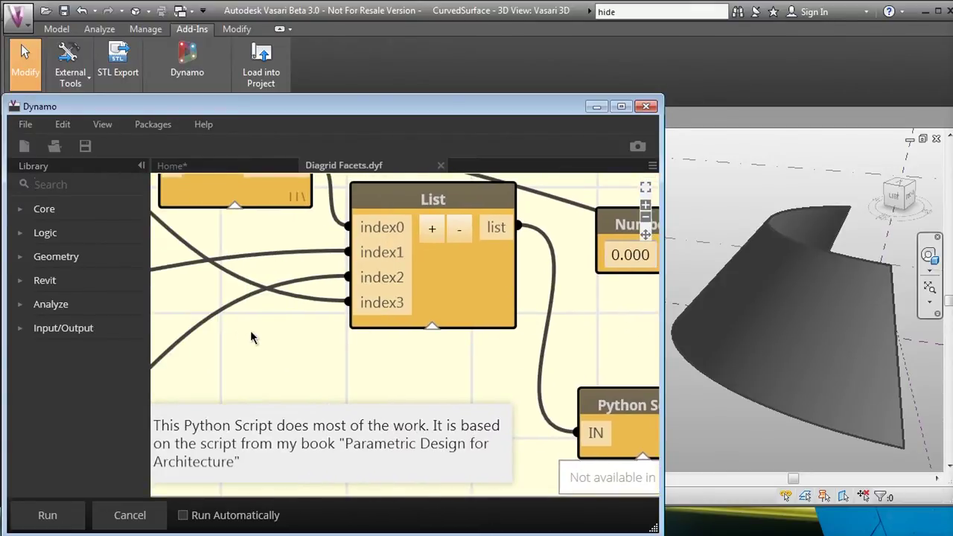
pyautogui.moveTo(250, 338); pyautogui.dragTo(524, 390, button='middle')
pyautogui.moveTo(435, 338); pyautogui.dragTo(502, 384, button='middle')
pyautogui.moveTo(290, 290); pyautogui.dragTo(464, 308, button='middle')
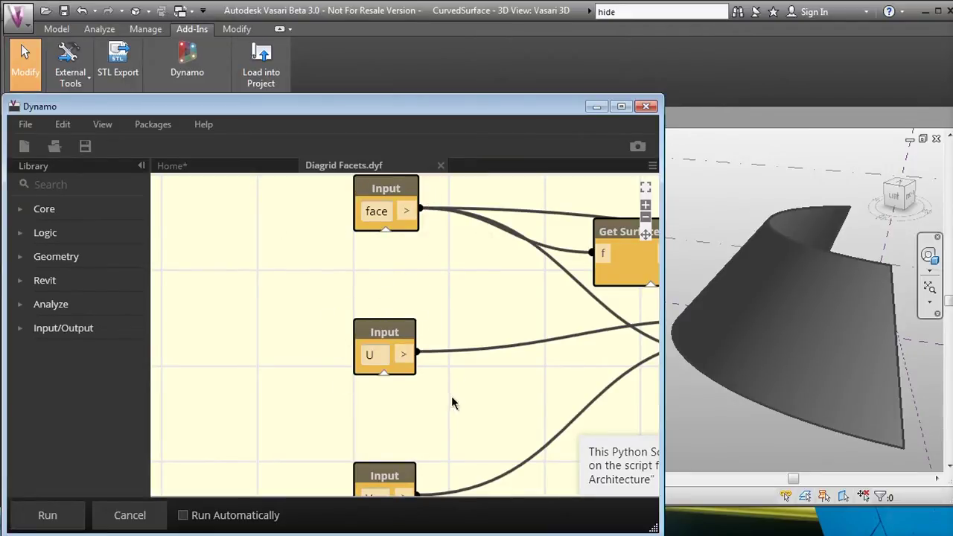
# - Pan to the U and V Inputs, Get Surface Domain, and the Number and Python Script nodes
pyautogui.moveTo(440, 366); pyautogui.dragTo(407, 323, button='middle')
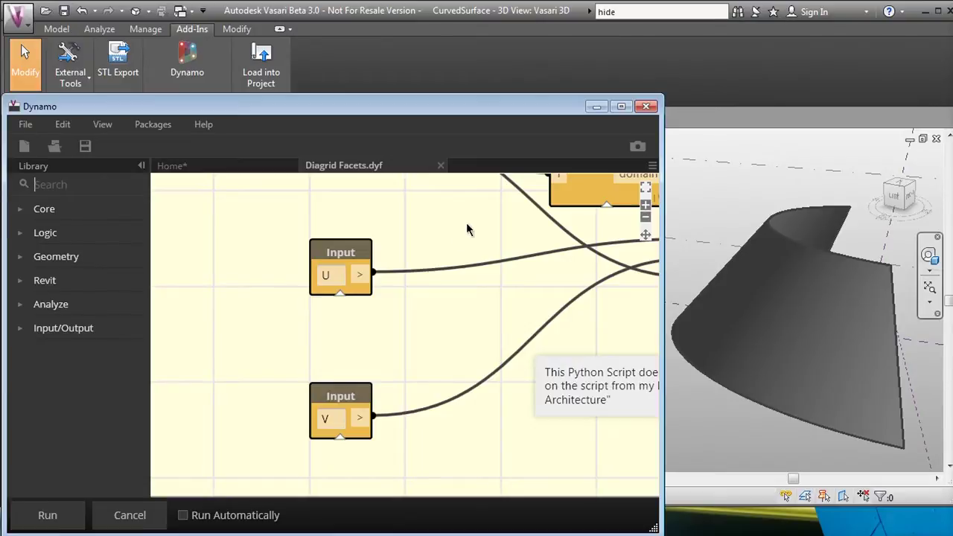
pyautogui.moveTo(468, 228); pyautogui.dragTo(325, 385, button='middle')
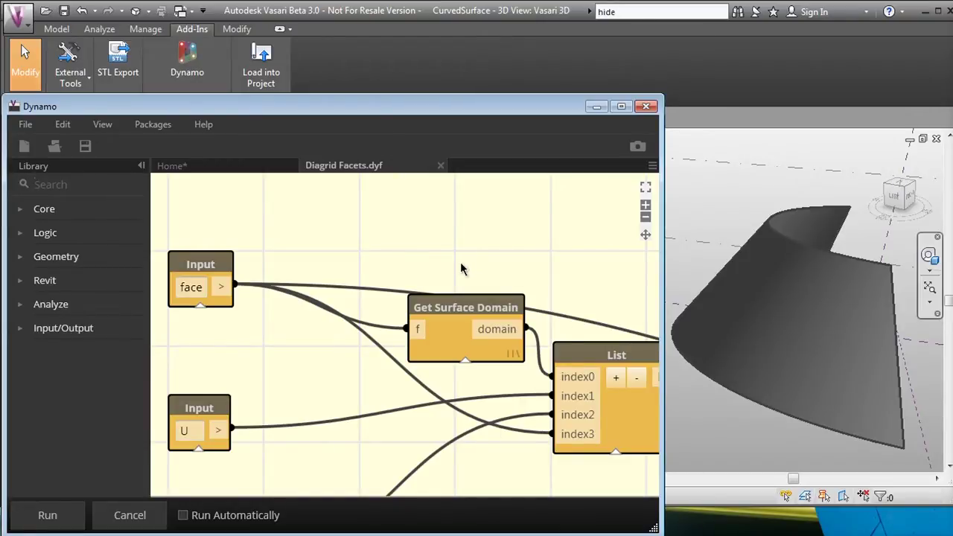
pyautogui.moveTo(342, 373); pyautogui.dragTo(266, 320, button='middle')
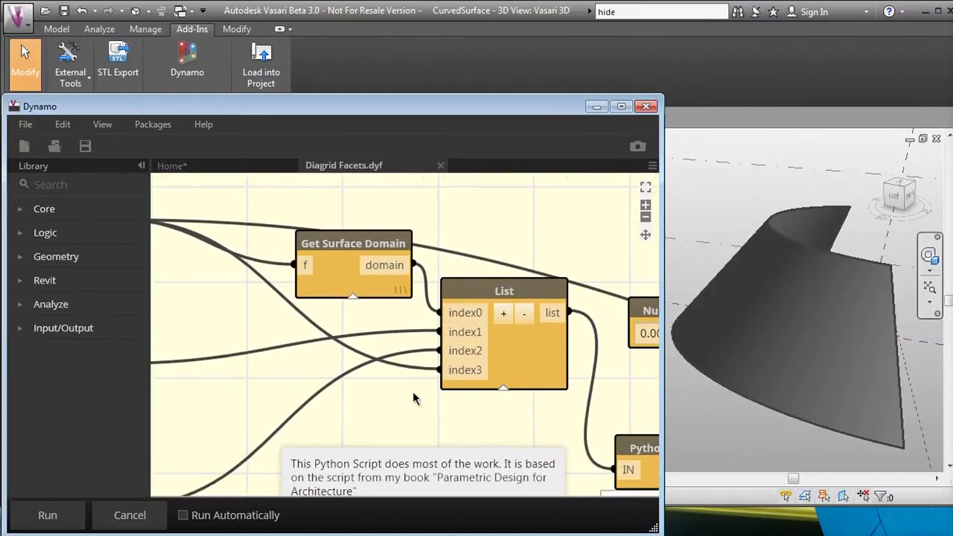
pyautogui.moveTo(413, 399); pyautogui.dragTo(293, 313, button='middle')
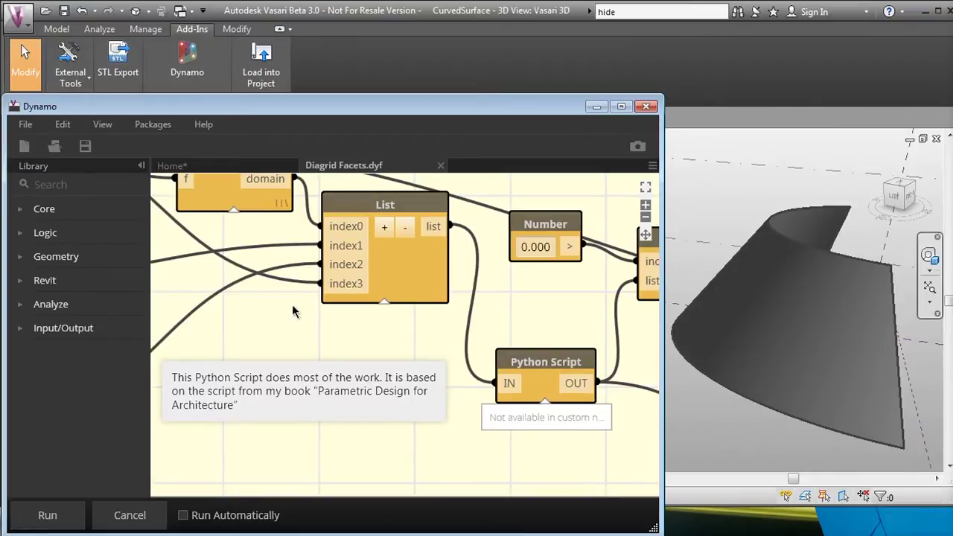
pyautogui.moveTo(391, 336); pyautogui.dragTo(367, 322, button='middle')
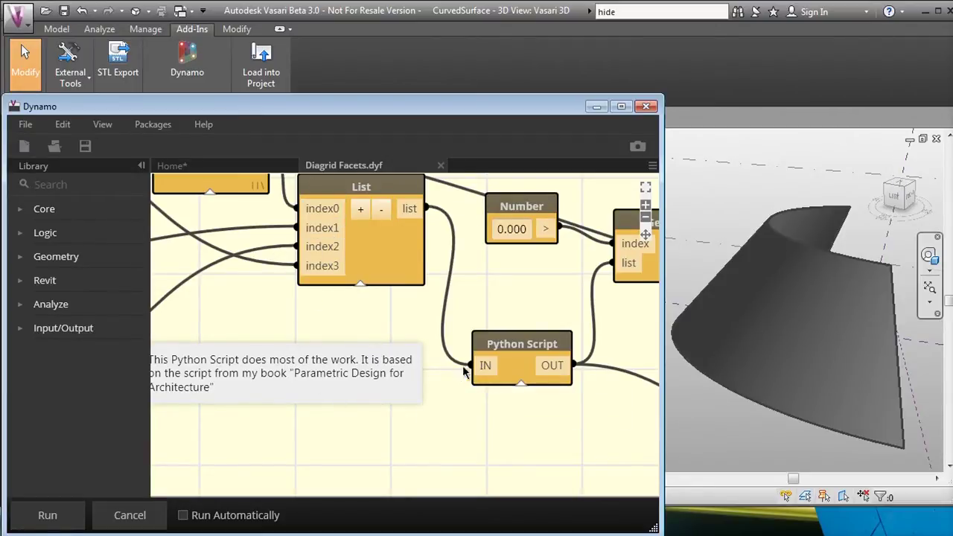
pyautogui.rightClick(512, 366)
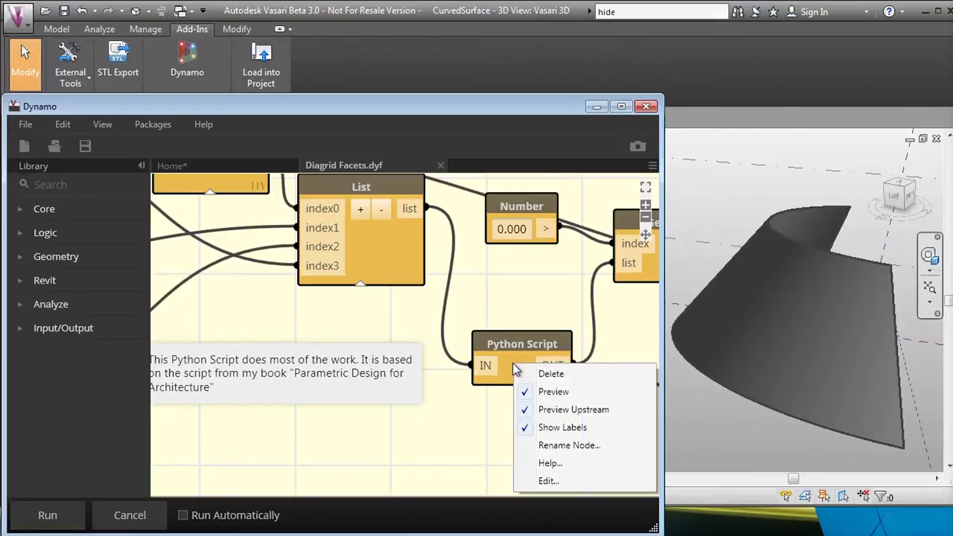
pyautogui.click(548, 482)
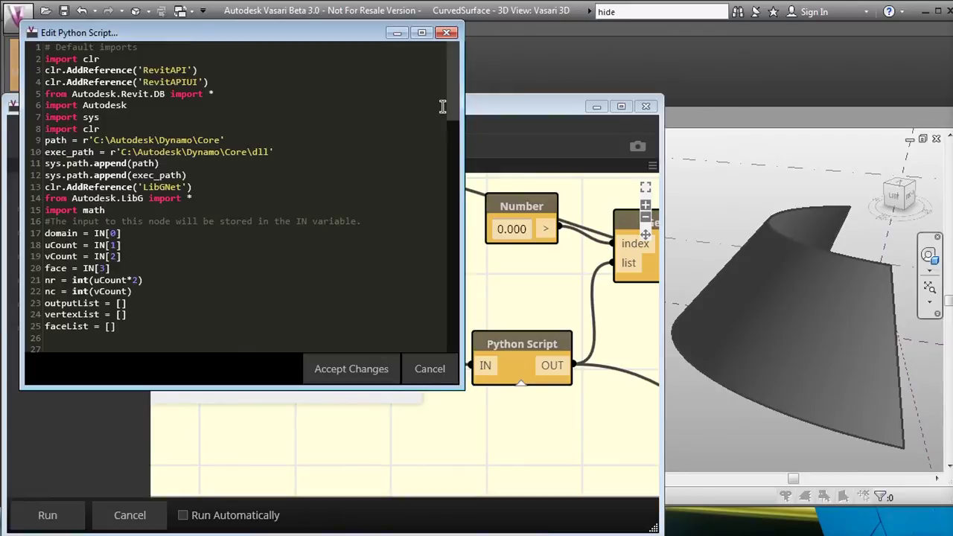
pyautogui.moveTo(456, 118); pyautogui.dragTo(449, 60)
pyautogui.click(447, 32)
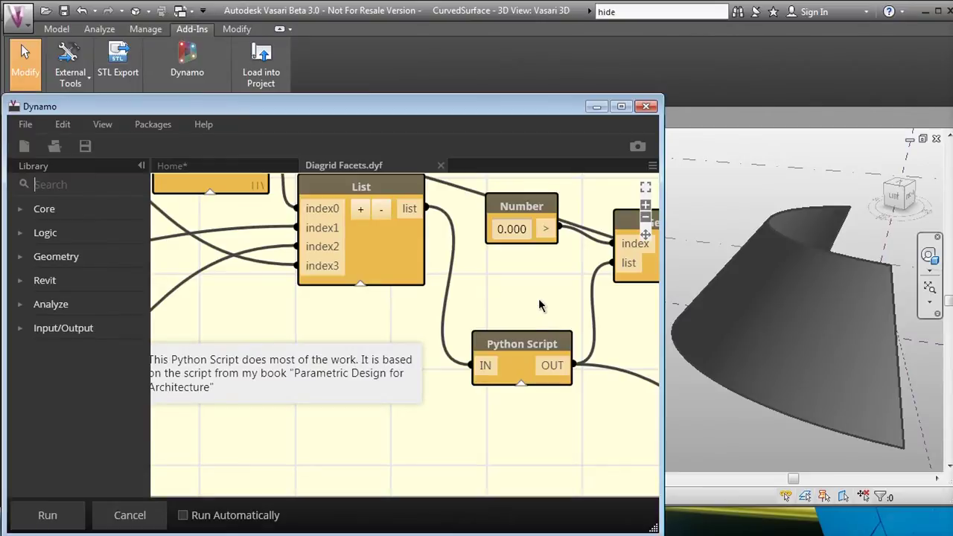
# - Zoom out and pan past Take Every Nth, UV, Evaluate Surface and List to the second Python Script
pyautogui.moveTo(483, 304); pyautogui.dragTo(374, 320, button='middle')
pyautogui.scroll(-2, 374, 321)
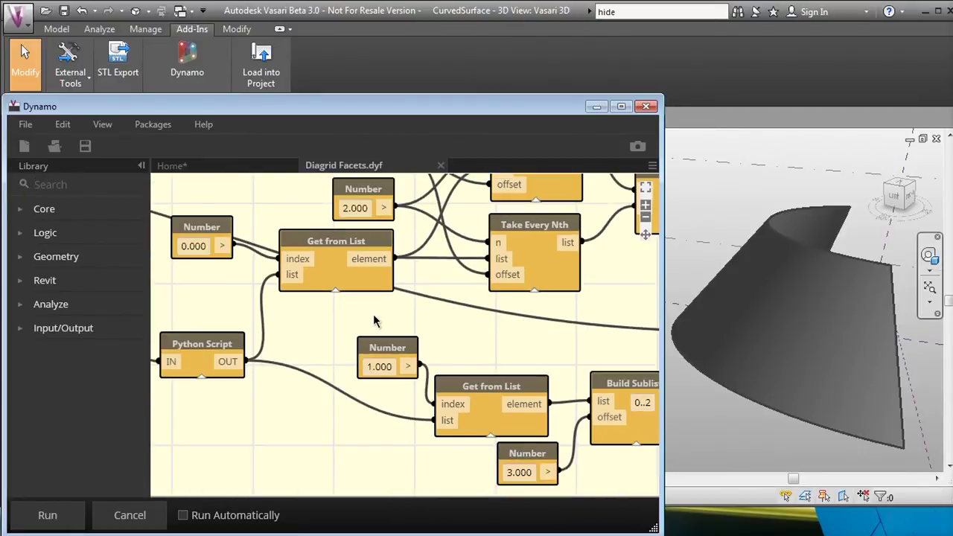
pyautogui.moveTo(433, 315); pyautogui.dragTo(305, 341, button='middle')
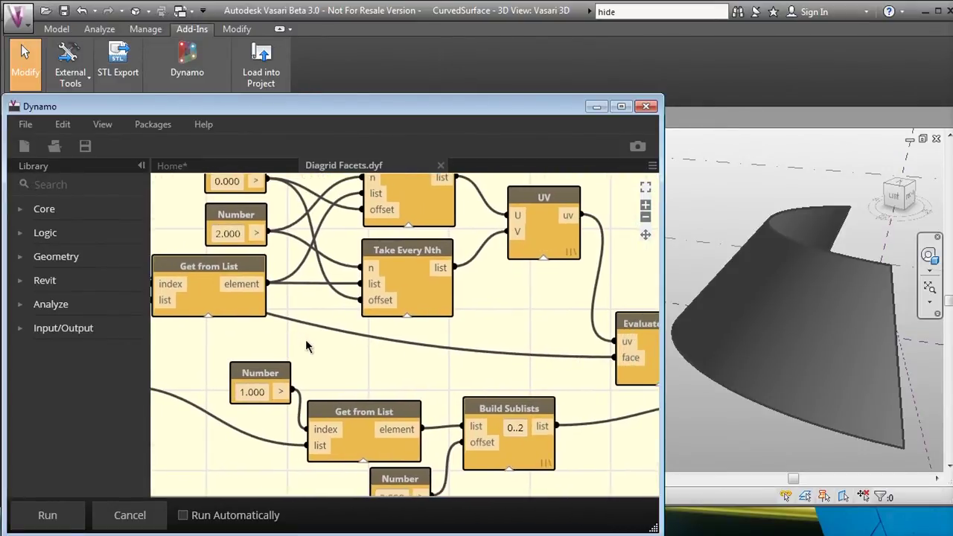
pyautogui.moveTo(414, 377); pyautogui.dragTo(373, 370, button='middle')
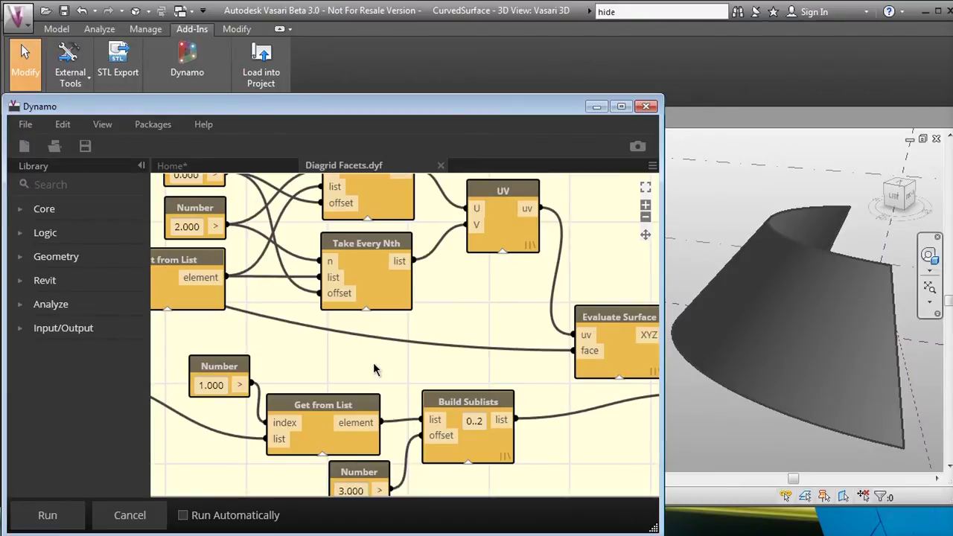
pyautogui.scroll(-2, 374, 370)
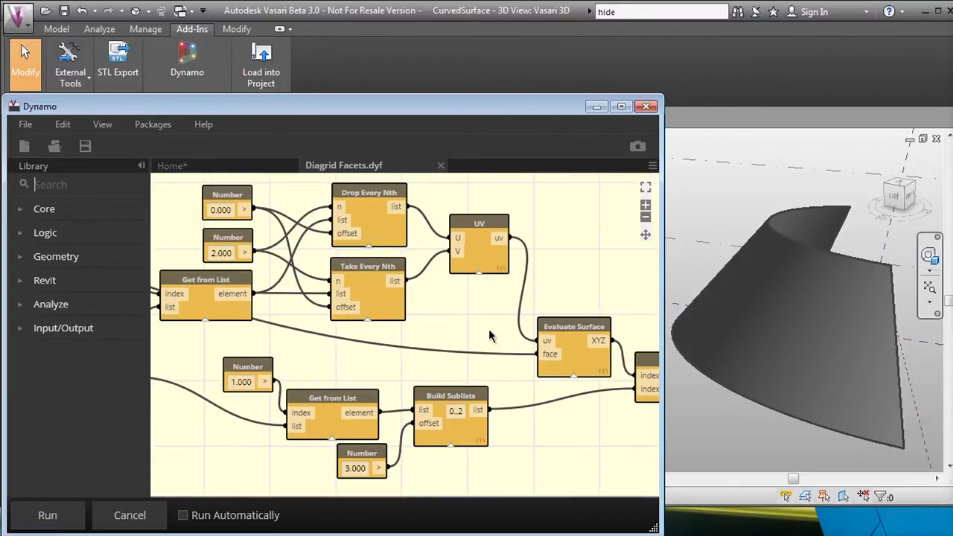
pyautogui.moveTo(490, 336); pyautogui.dragTo(370, 295, button='middle')
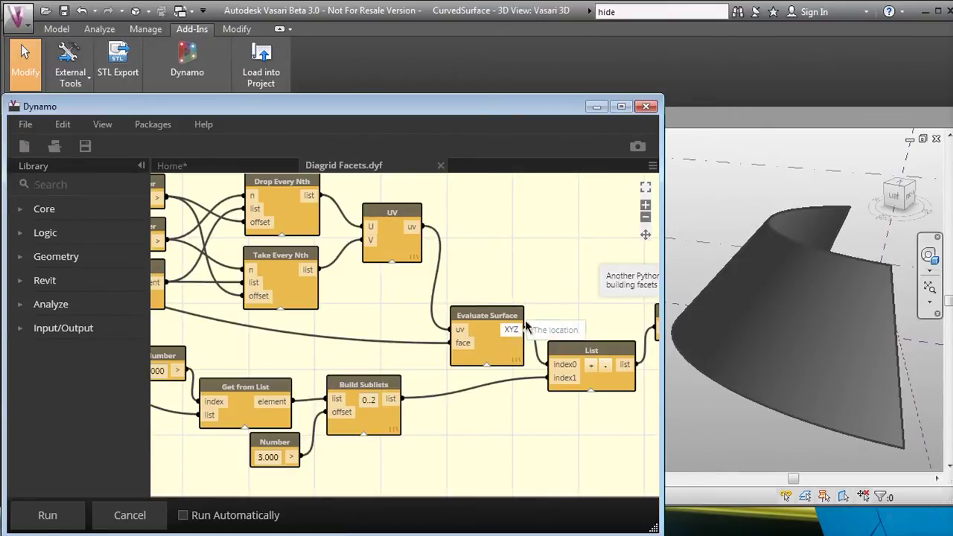
pyautogui.moveTo(562, 297); pyautogui.dragTo(291, 259, button='middle')
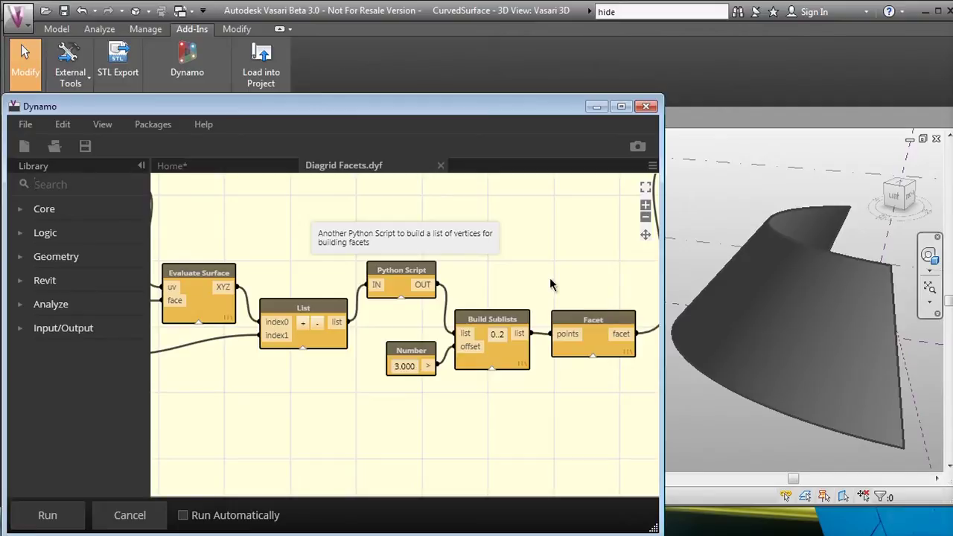
# - Follow the graph to the Facet node and facets Output, then return to the Home workspace
pyautogui.moveTo(551, 284); pyautogui.dragTo(383, 310, button='middle')
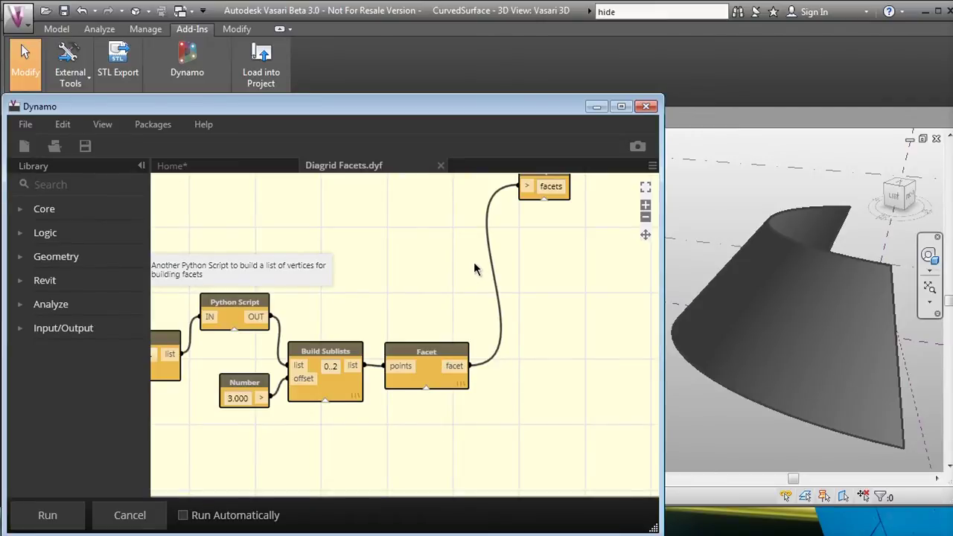
pyautogui.moveTo(474, 262); pyautogui.dragTo(428, 348, button='middle')
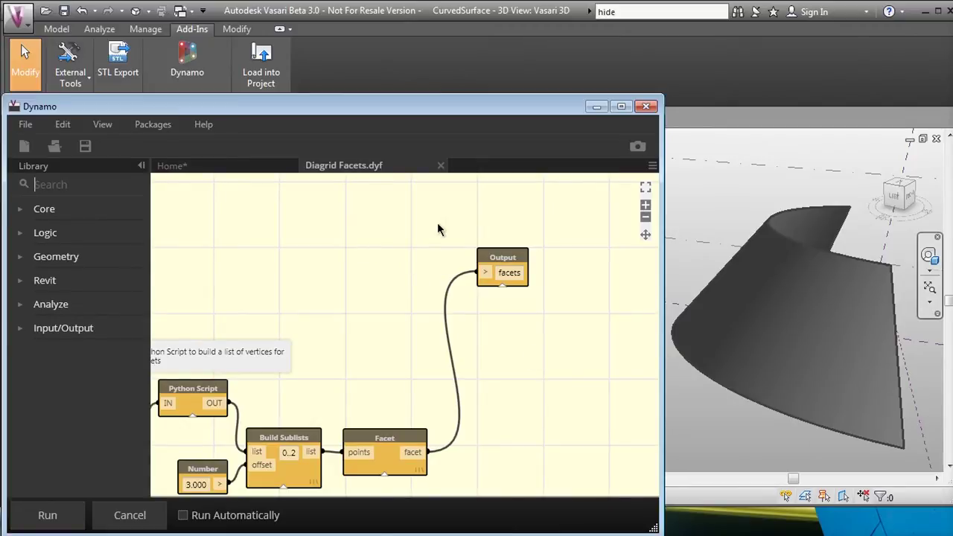
pyautogui.click(208, 170)
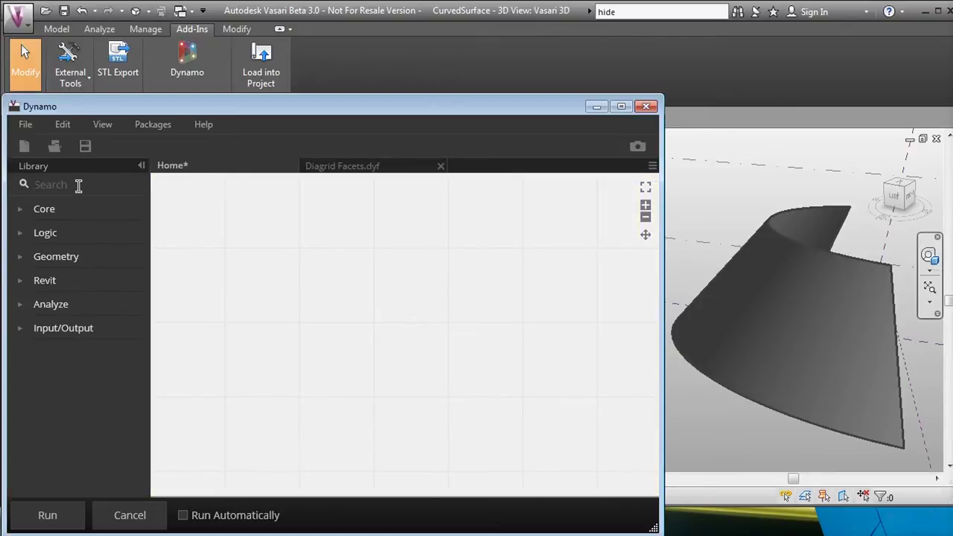
# - Place a Diagrid Facets node and wire its facets output into a new Watch 3D node
pyautogui.write('Dia')
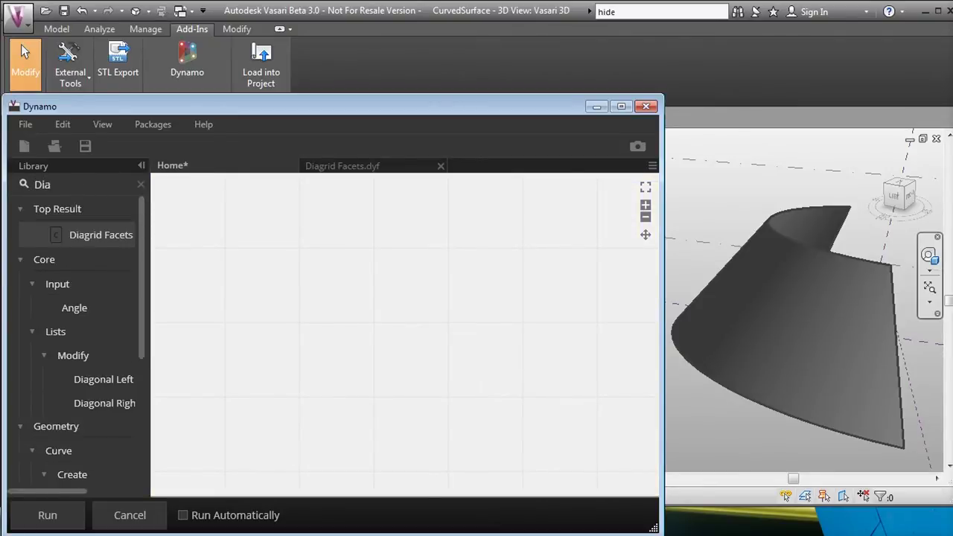
pyautogui.click(90, 237)
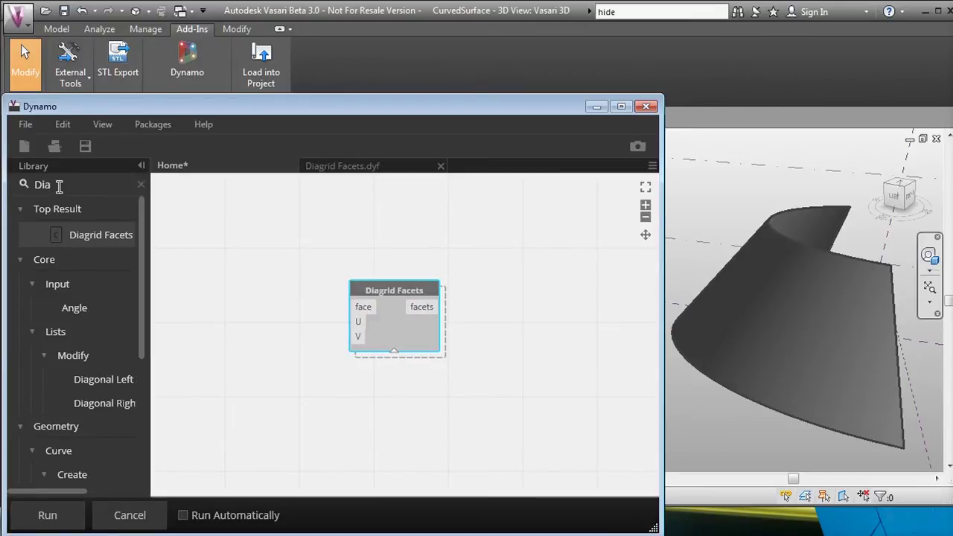
pyautogui.moveTo(59, 186); pyautogui.dragTo(24, 189)
pyautogui.write('watch')
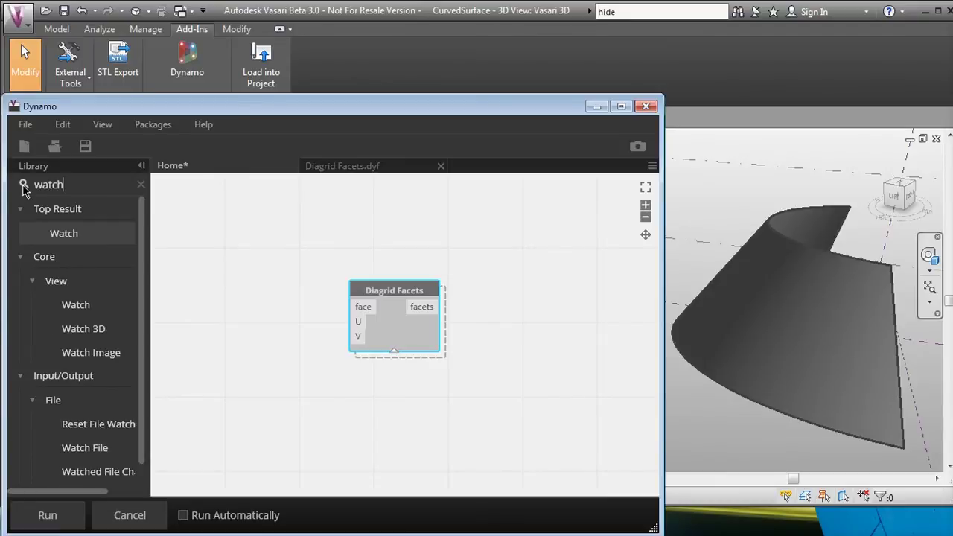
pyautogui.write(' 3d')
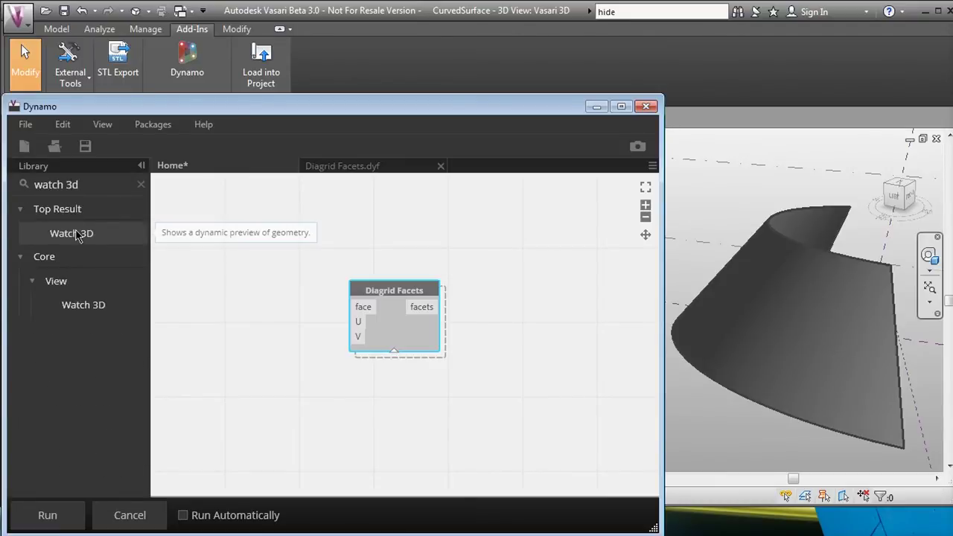
pyautogui.click(77, 234)
pyautogui.moveTo(442, 290); pyautogui.dragTo(589, 283)
pyautogui.moveTo(440, 306); pyautogui.dragTo(503, 301)
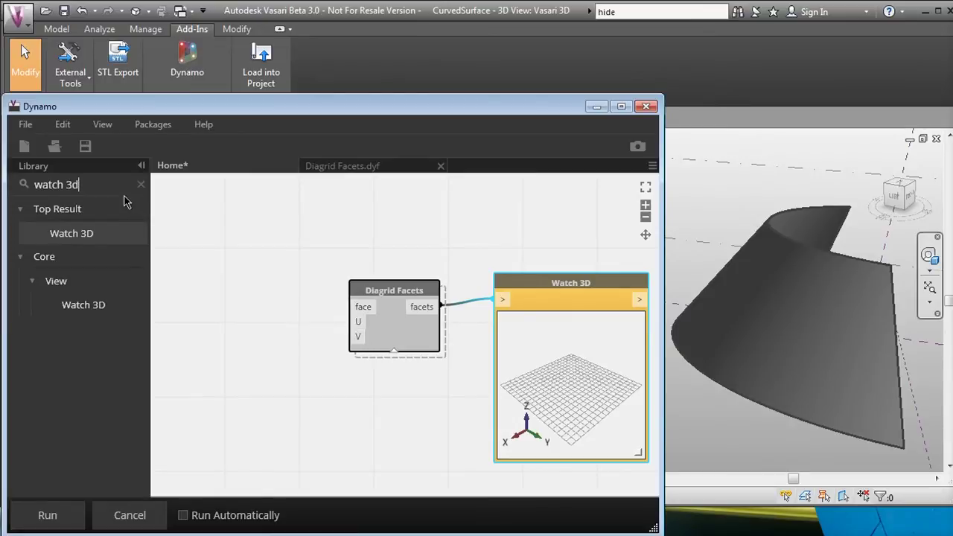
# - Add a Select Face node above-left of Diagrid Facets
pyautogui.moveTo(87, 182); pyautogui.dragTo(22, 186)
pyautogui.write('se')
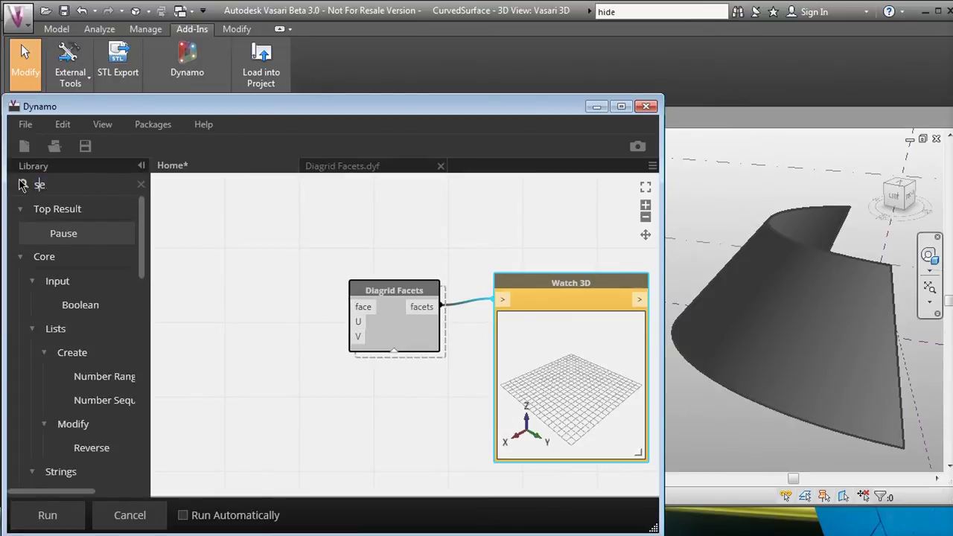
pyautogui.write('lect face')
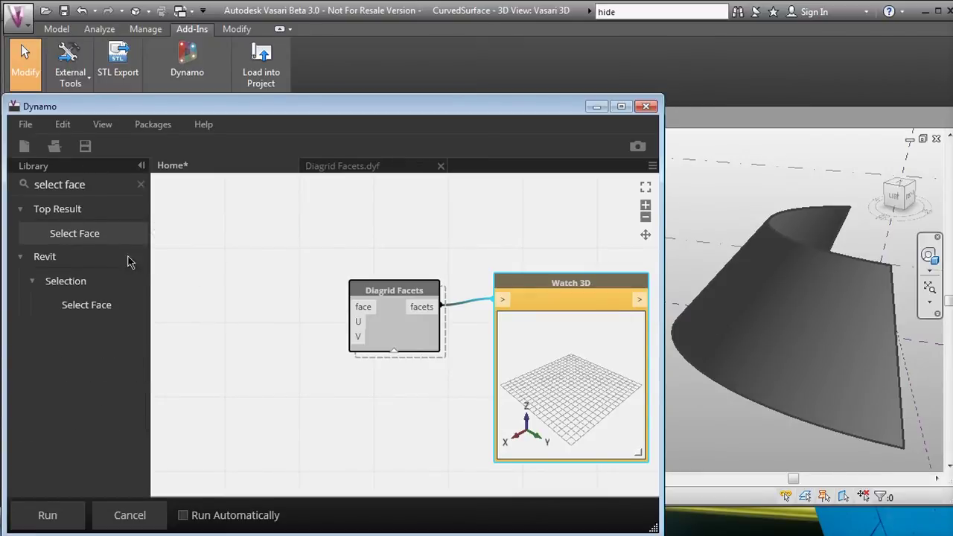
pyautogui.click(78, 234)
pyautogui.moveTo(410, 292); pyautogui.dragTo(349, 307)
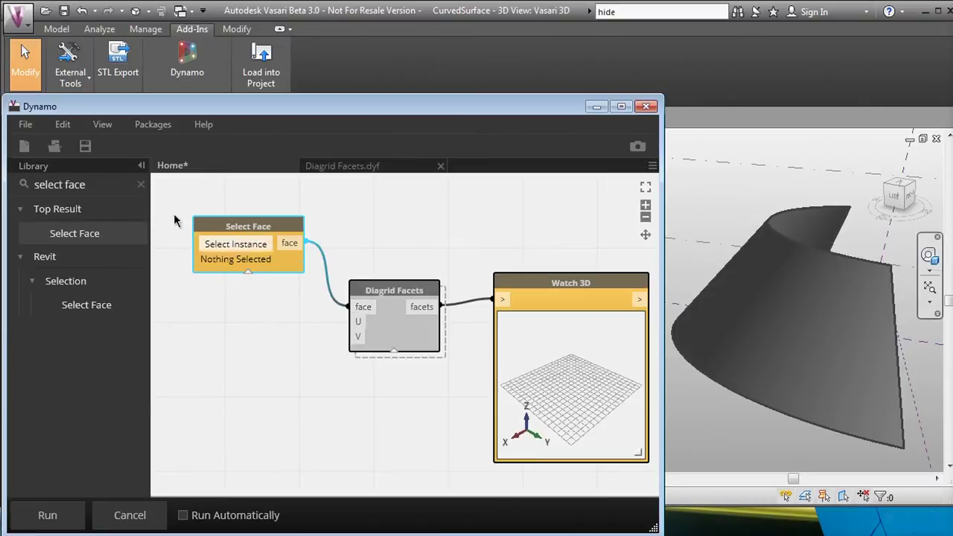
pyautogui.click(102, 185)
pyautogui.keyDown('shift'); pyautogui.click(24, 186); pyautogui.keyUp('shift')
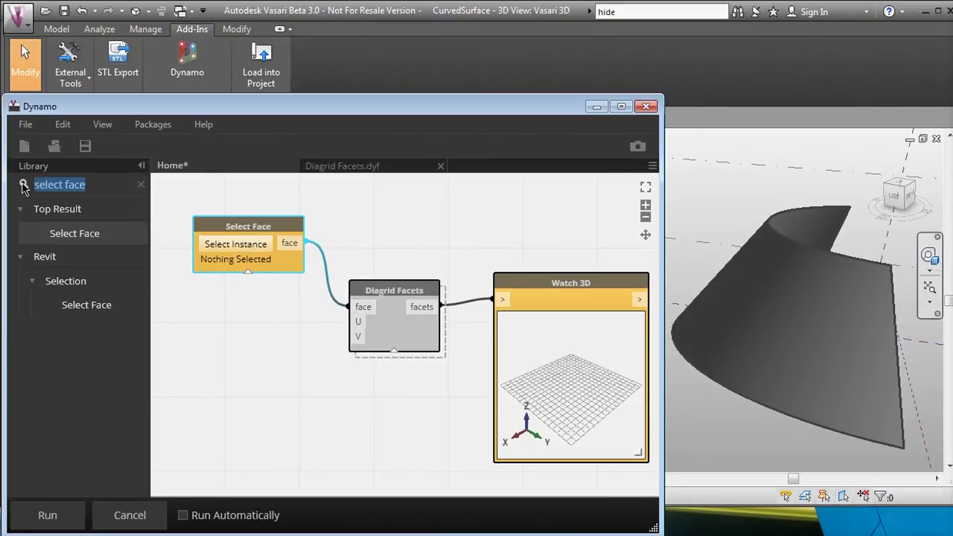
# - Add two Number nodes and wire them to the Diagrid Facets U and V inputs
pyautogui.write('Number')
pyautogui.click(69, 235)
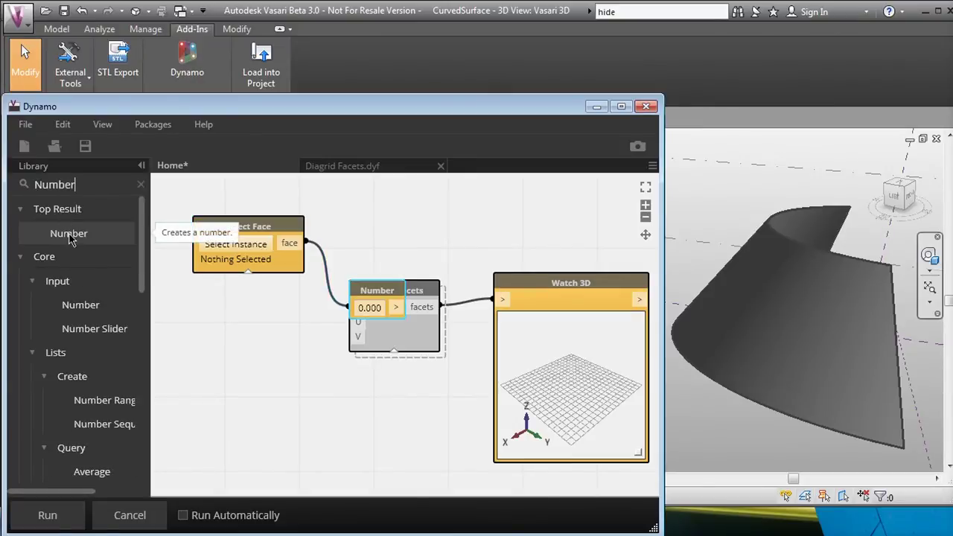
pyautogui.moveTo(377, 291); pyautogui.dragTo(254, 298)
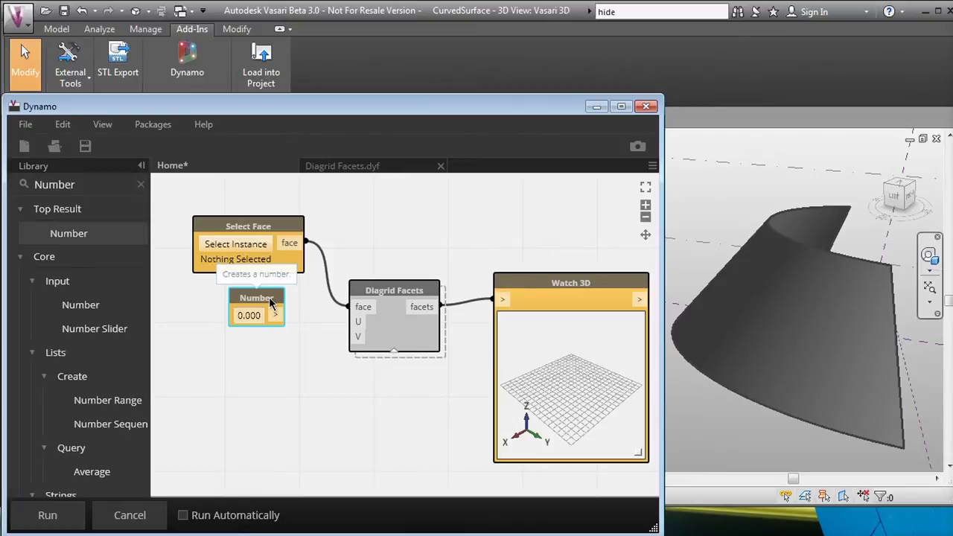
pyautogui.hotkey('ctrl', 'c')
pyautogui.hotkey('ctrl', 'v')
pyautogui.moveTo(195, 297); pyautogui.dragTo(272, 355)
pyautogui.click(276, 315)
pyautogui.click(357, 322)
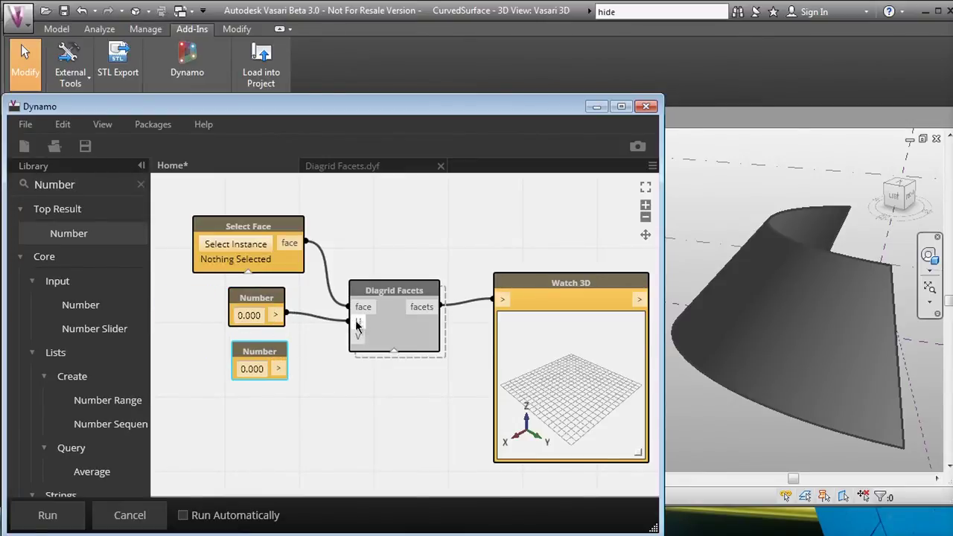
pyautogui.click(279, 369)
pyautogui.click(358, 337)
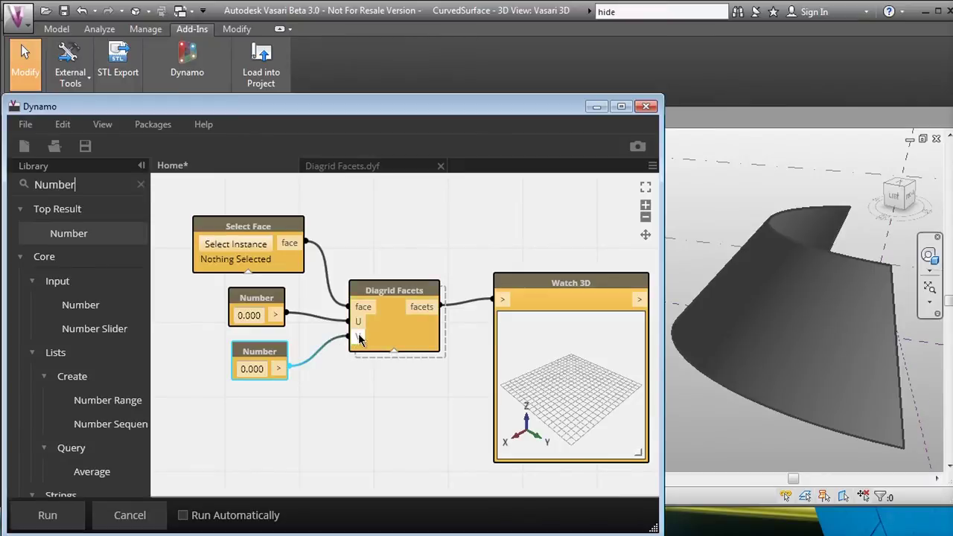
# - Set the U Number node to 5 and the V Number node to 10
pyautogui.doubleClick(250, 315)
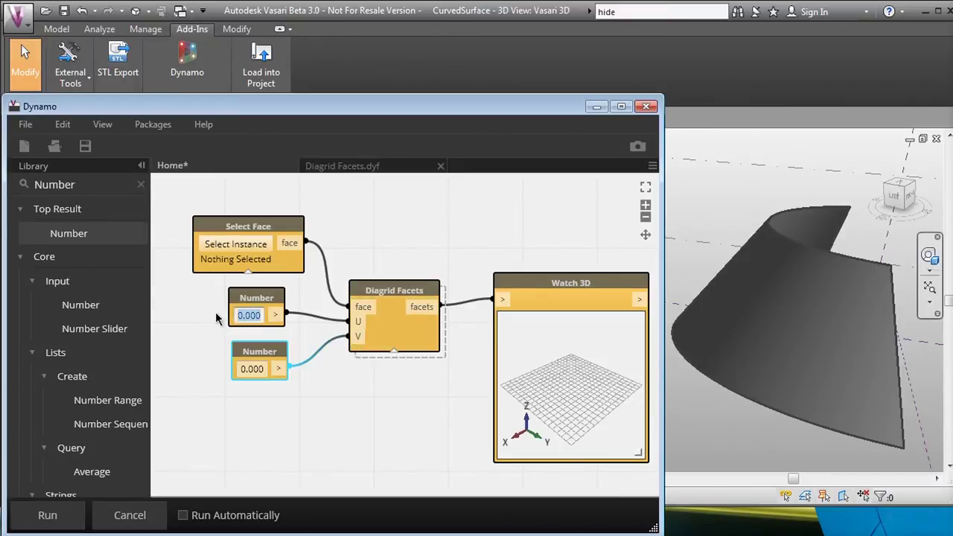
pyautogui.write('5')
pyautogui.press('Return')
pyautogui.doubleClick(251, 369)
pyautogui.write('7')
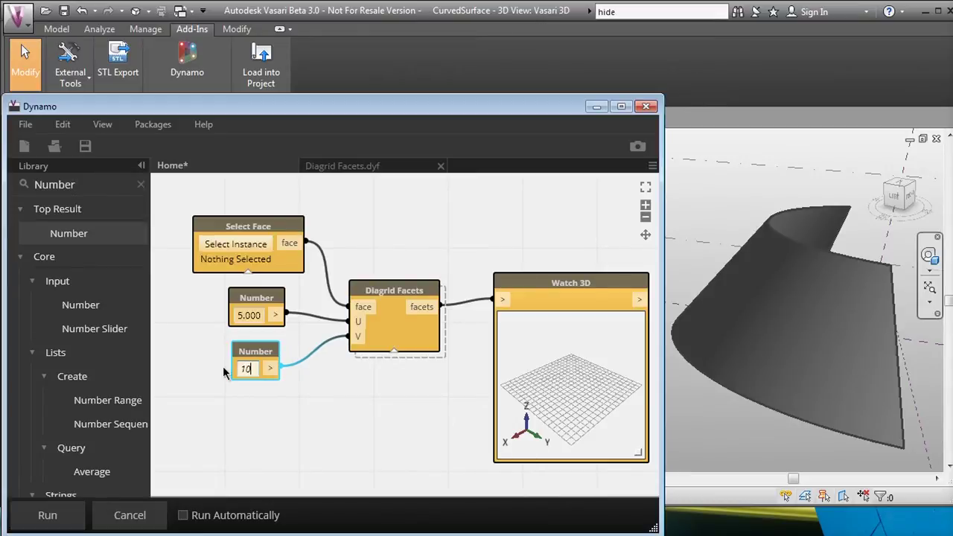
pyautogui.press('Return')
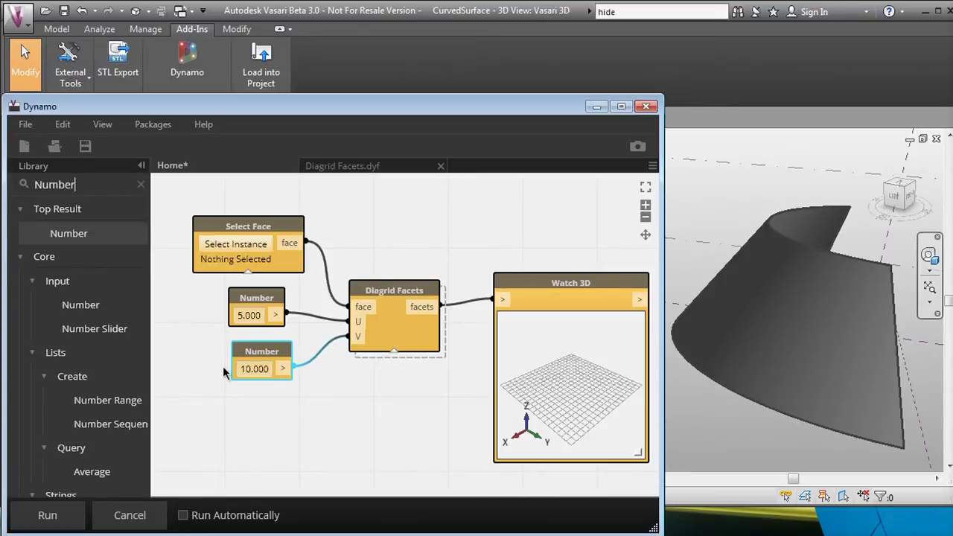
pyautogui.click(248, 248)
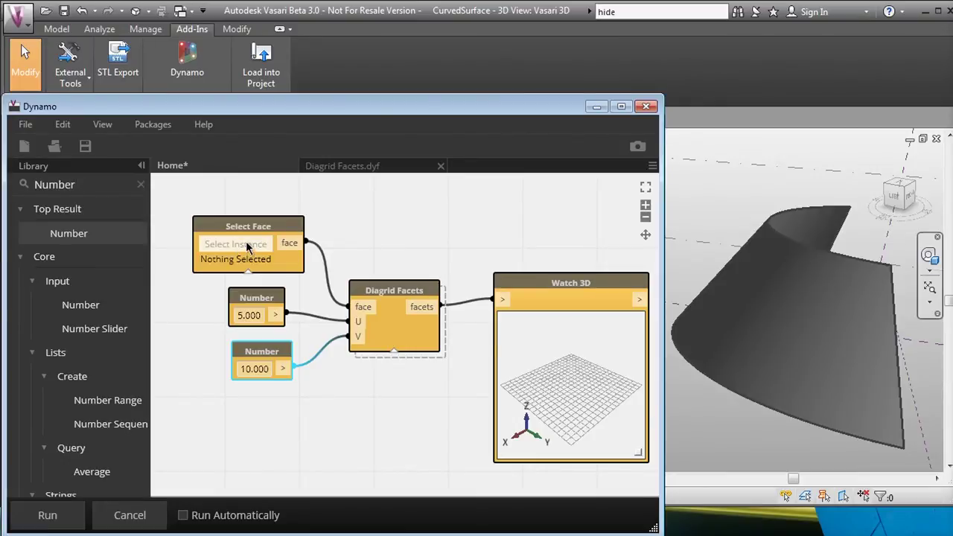
# - Pick the curved surface as the face, run the graph, and orbit the Watch 3D facets preview
pyautogui.click(770, 322)
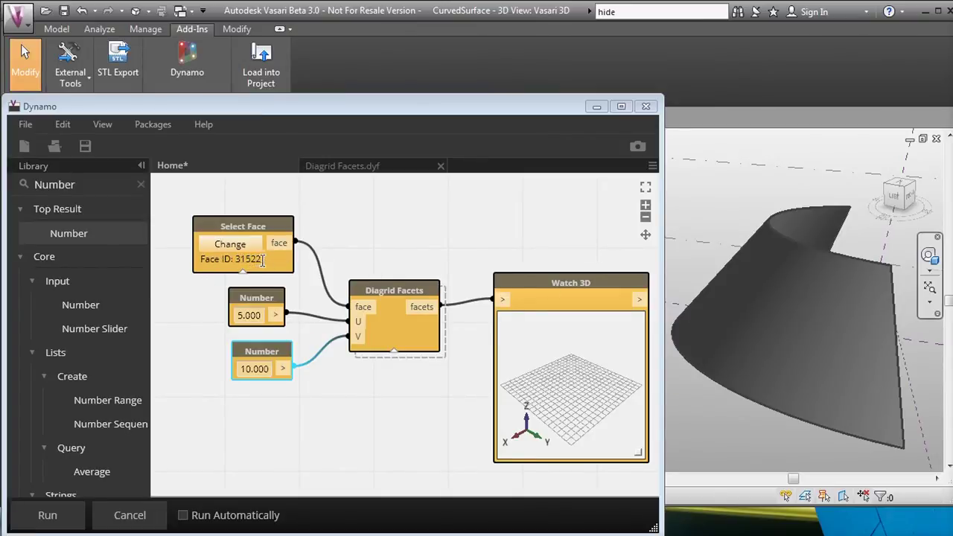
pyautogui.click(47, 515)
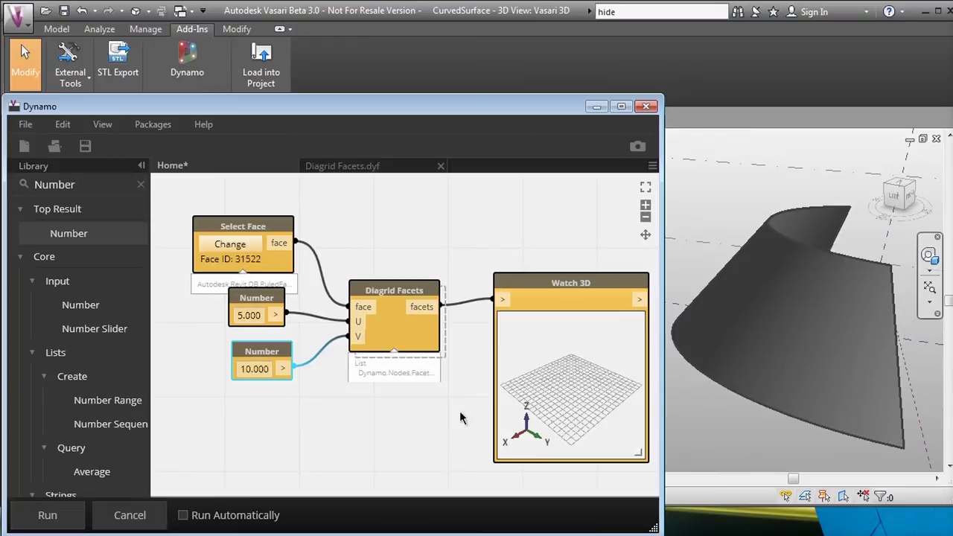
pyautogui.scroll(-8, 556, 382)
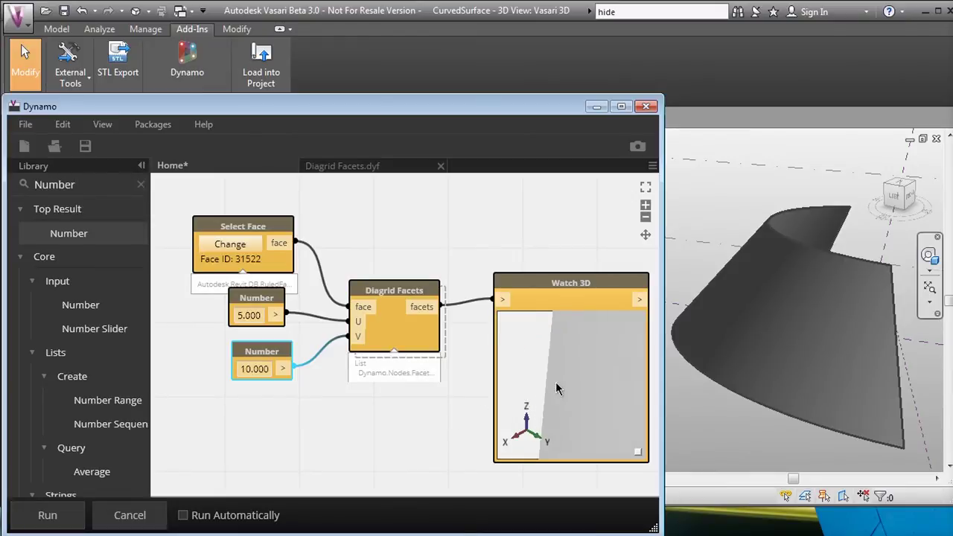
pyautogui.scroll(-5, 556, 382)
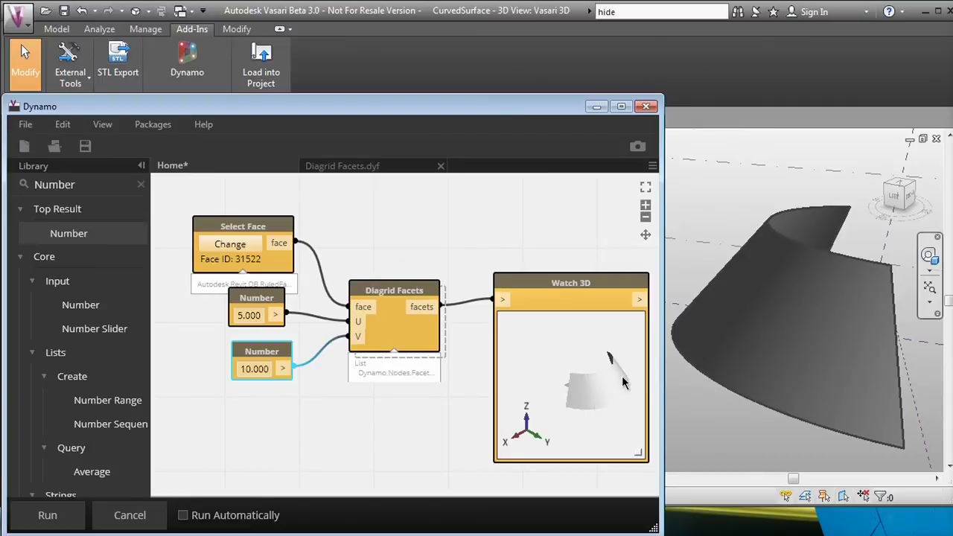
pyautogui.moveTo(619, 380); pyautogui.dragTo(517, 360, button='right')
pyautogui.scroll(5, 557, 358)
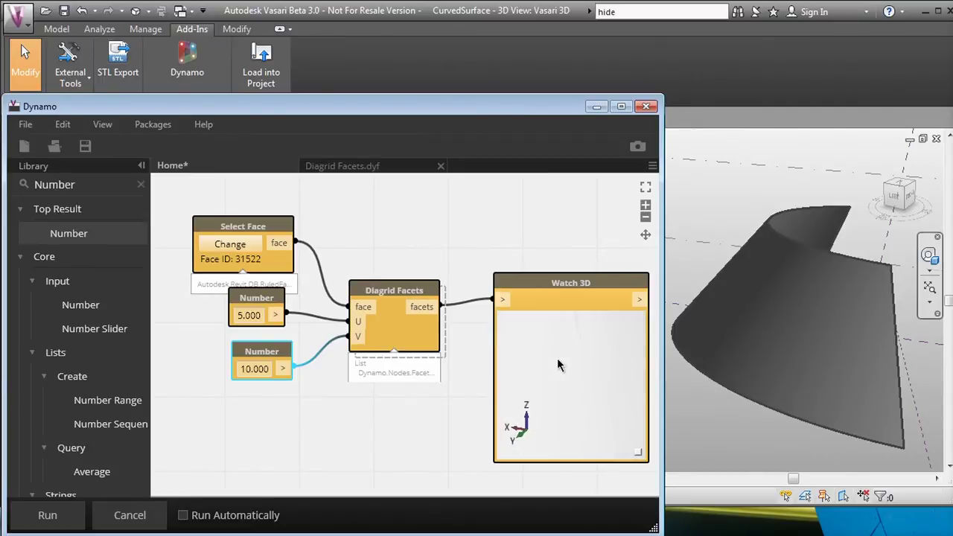
pyautogui.moveTo(613, 362); pyautogui.dragTo(540, 352, button='right')
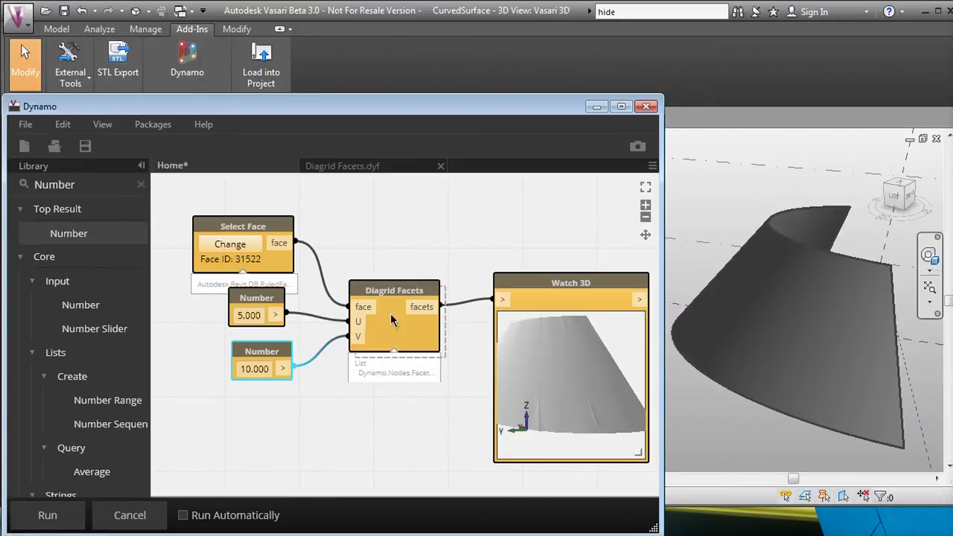
pyautogui.click(253, 230)
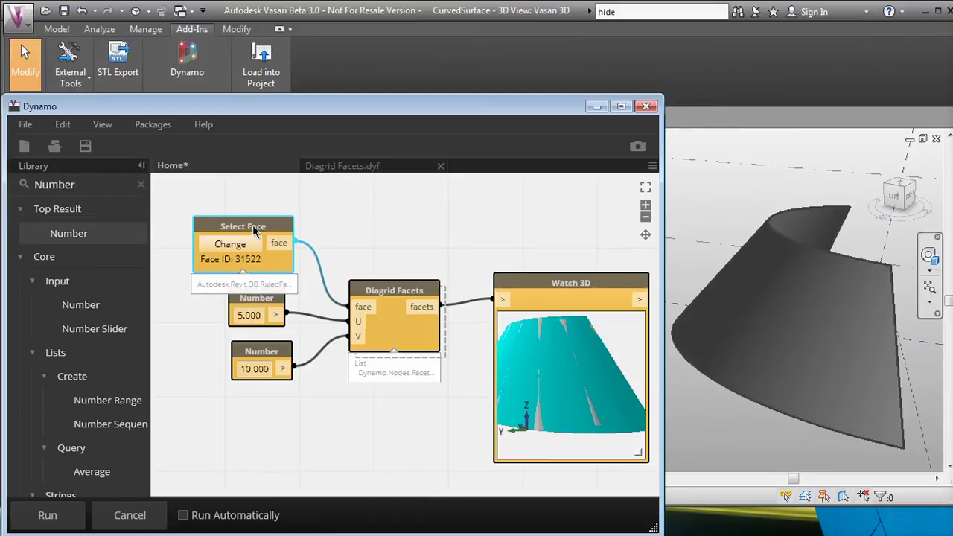
# - Turn off Preview and Preview Upstream on the Select Face node
pyautogui.rightClick(254, 230)
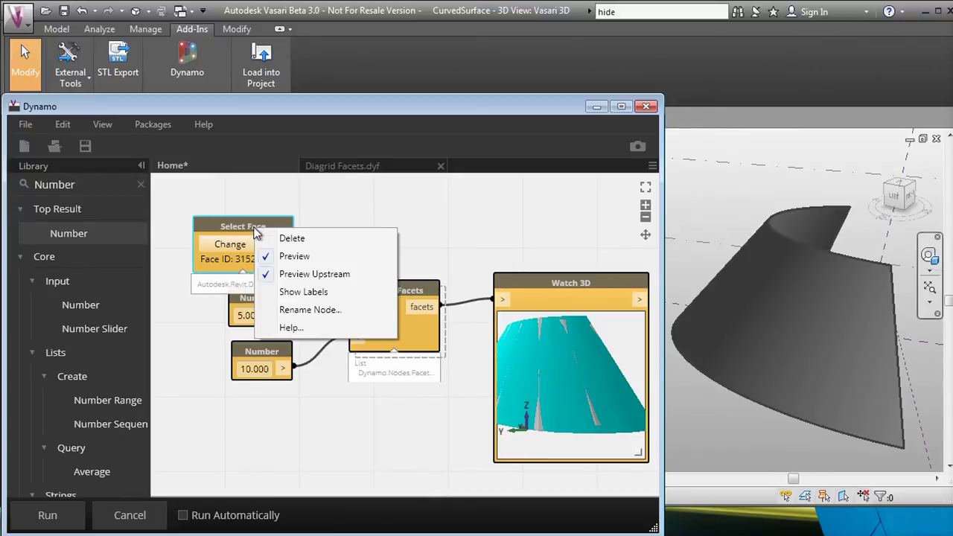
pyautogui.click(292, 257)
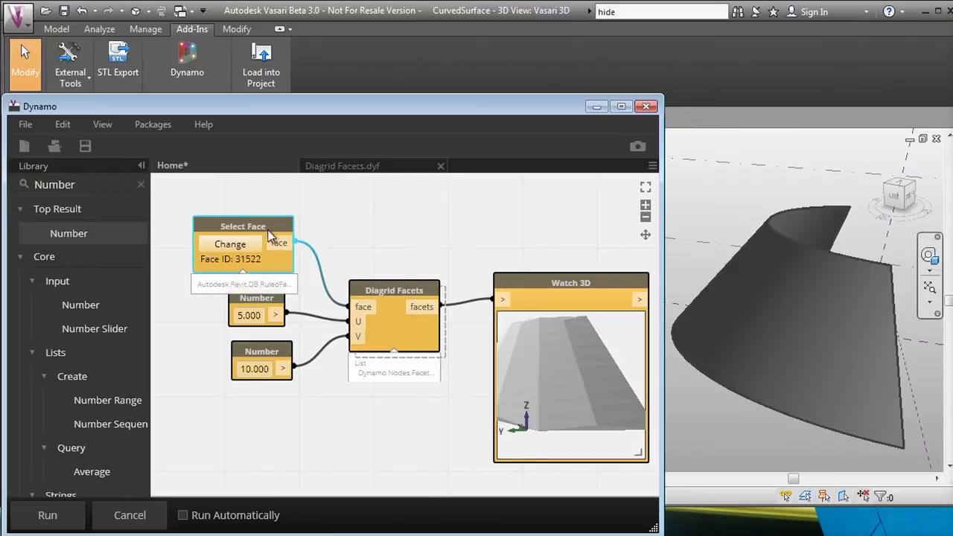
pyautogui.rightClick(270, 234)
pyautogui.click(308, 277)
pyautogui.moveTo(563, 368); pyautogui.dragTo(588, 372, button='right')
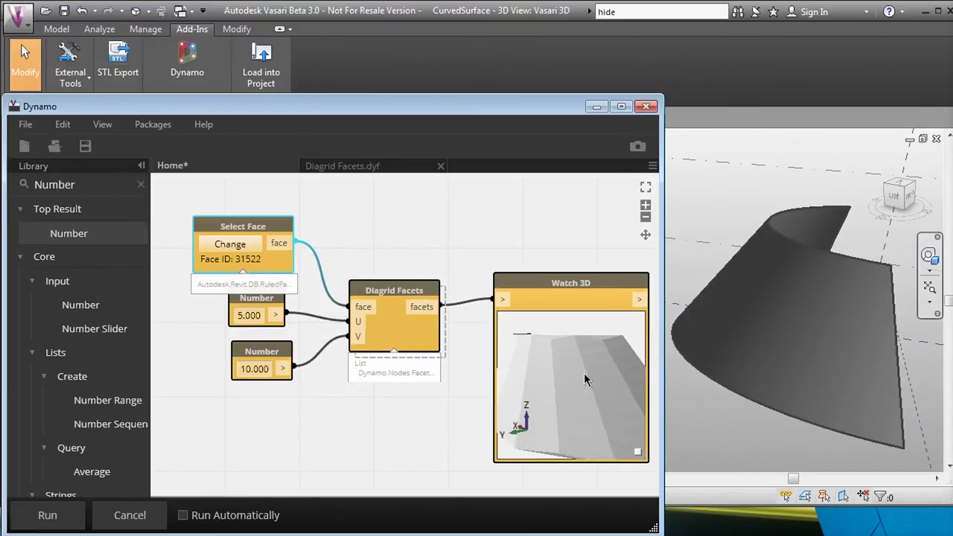
# - Change U to 10 and V to 5, rerun the graph, and move Watch 3D up-left
pyautogui.click(262, 317)
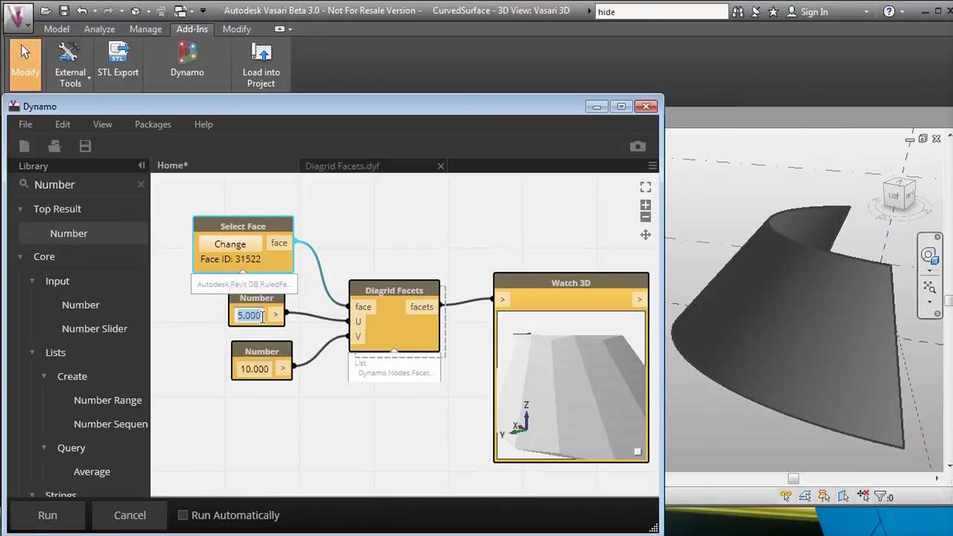
pyautogui.write('10')
pyautogui.press('Return')
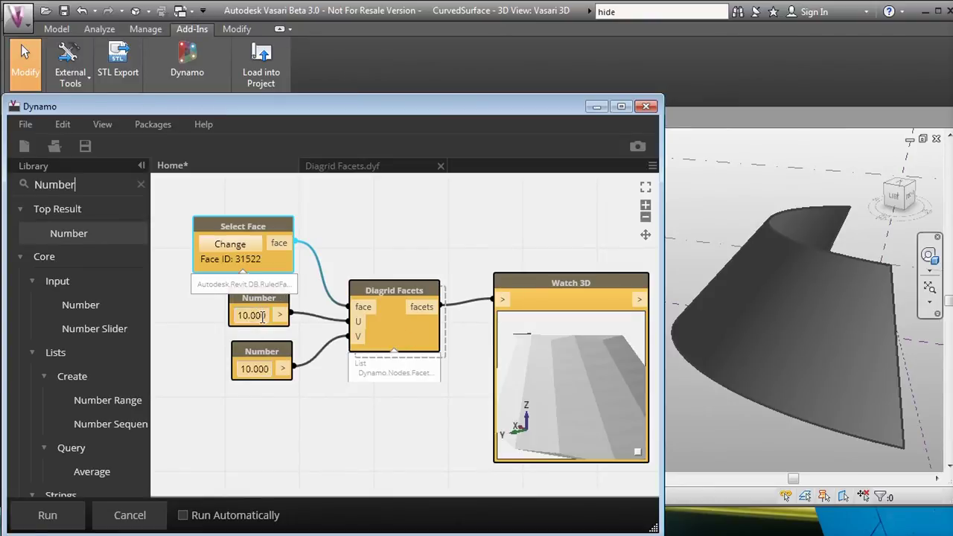
pyautogui.click(261, 368)
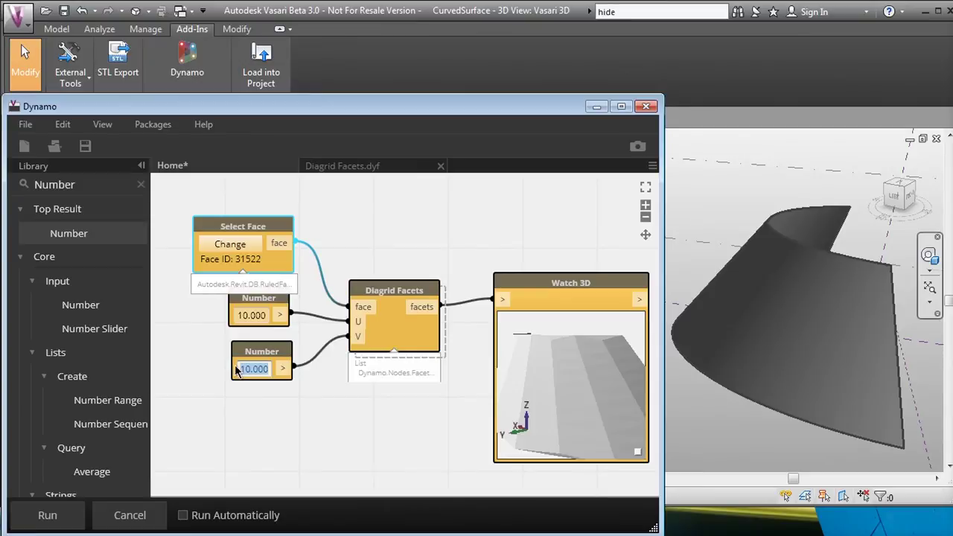
pyautogui.write('5')
pyautogui.press('Return')
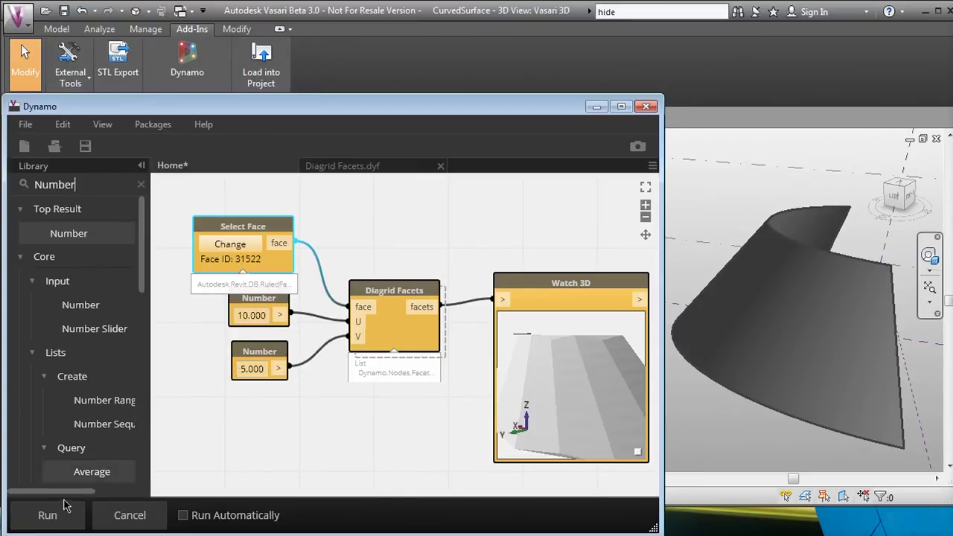
pyautogui.click(48, 516)
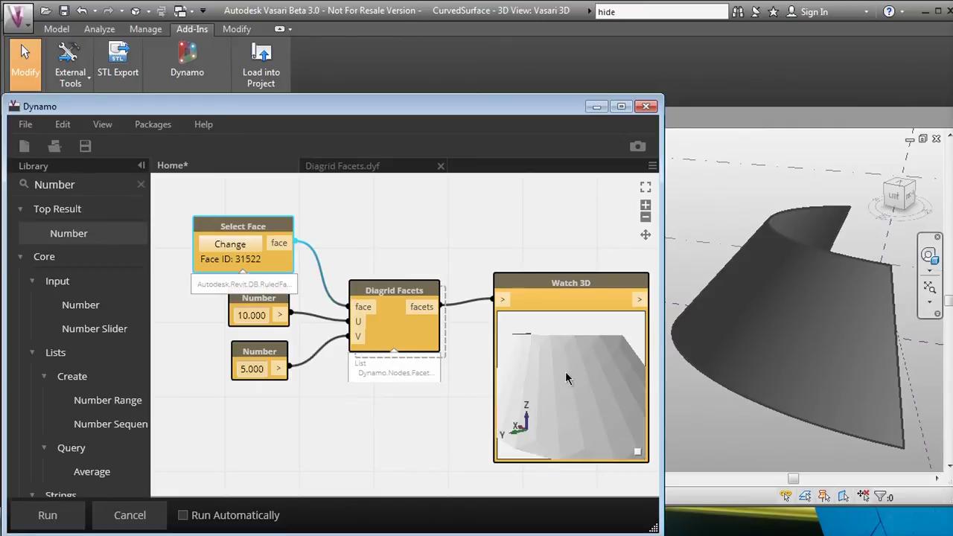
pyautogui.moveTo(555, 283); pyautogui.dragTo(518, 202)
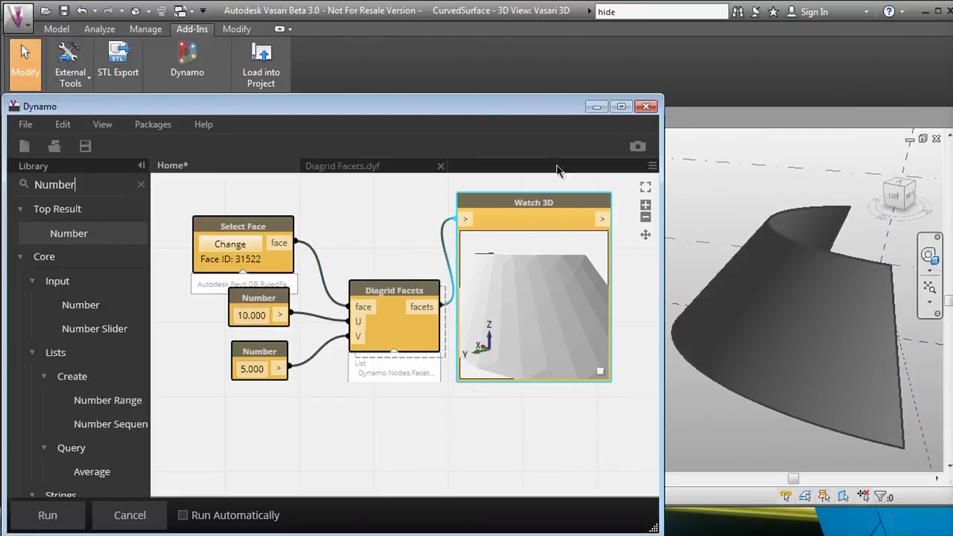
pyautogui.click(621, 106)
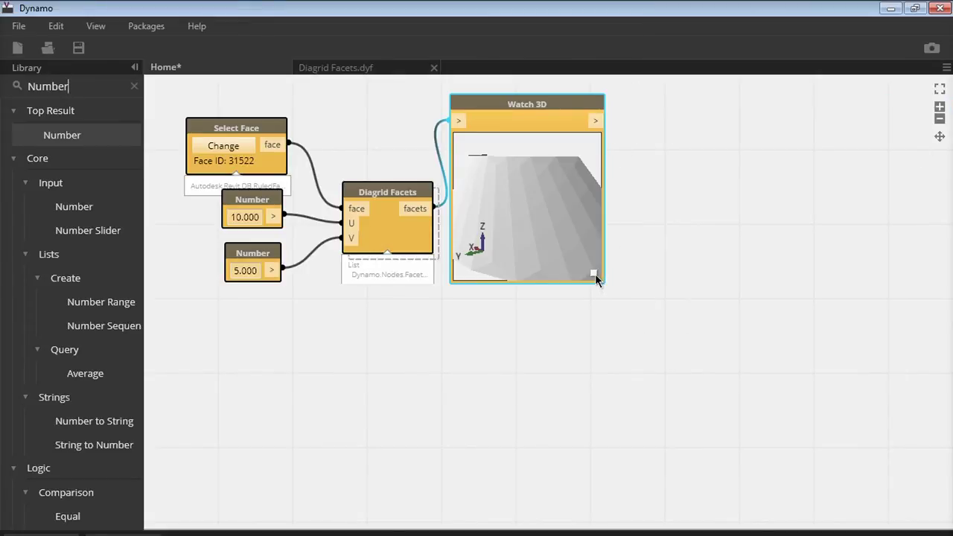
# - Resize the Watch 3D node much larger and orbit the faceted surface preview
pyautogui.moveTo(595, 279); pyautogui.dragTo(845, 469)
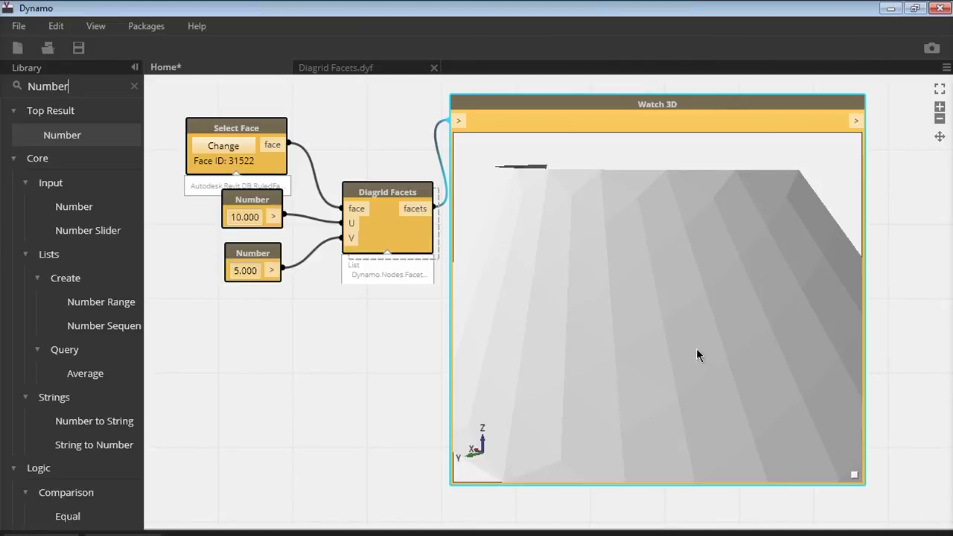
pyautogui.moveTo(696, 356)
pyautogui.mouseDown(button='right')
pyautogui.moveTo(762, 353)
pyautogui.moveTo(756, 364)
pyautogui.moveTo(689, 370)
pyautogui.moveTo(648, 338)
pyautogui.moveTo(613, 334)
pyautogui.moveTo(645, 324)
pyautogui.moveTo(678, 328)
pyautogui.moveTo(690, 360)
pyautogui.moveTo(671, 352)
pyautogui.mouseUp(button='right')
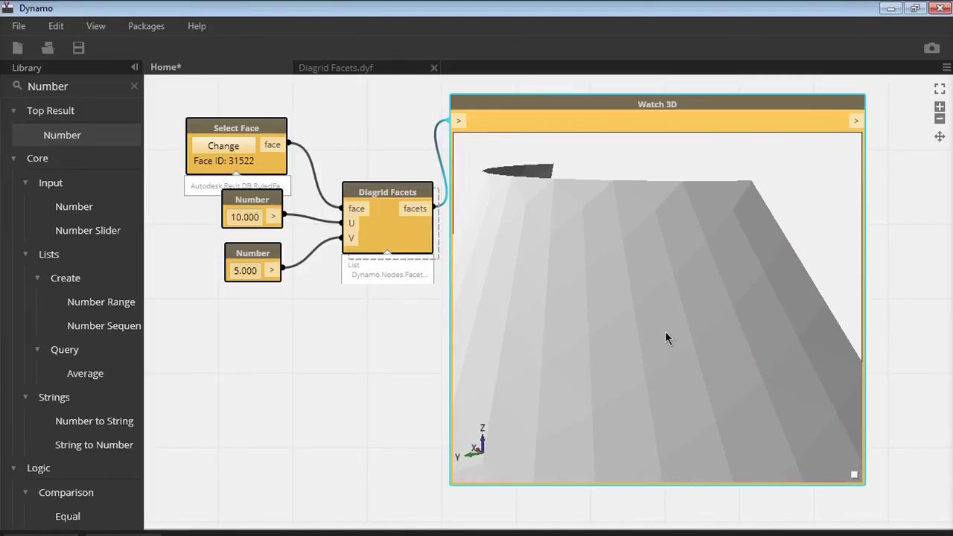
# - Change the U Number node from 10 to 5, matching V at 5
pyautogui.doubleClick(257, 217)
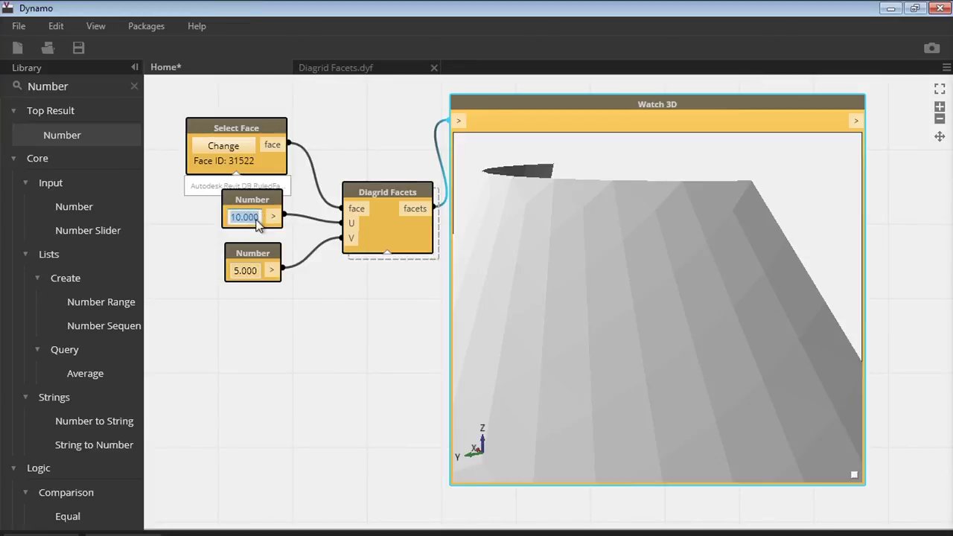
pyautogui.write('5')
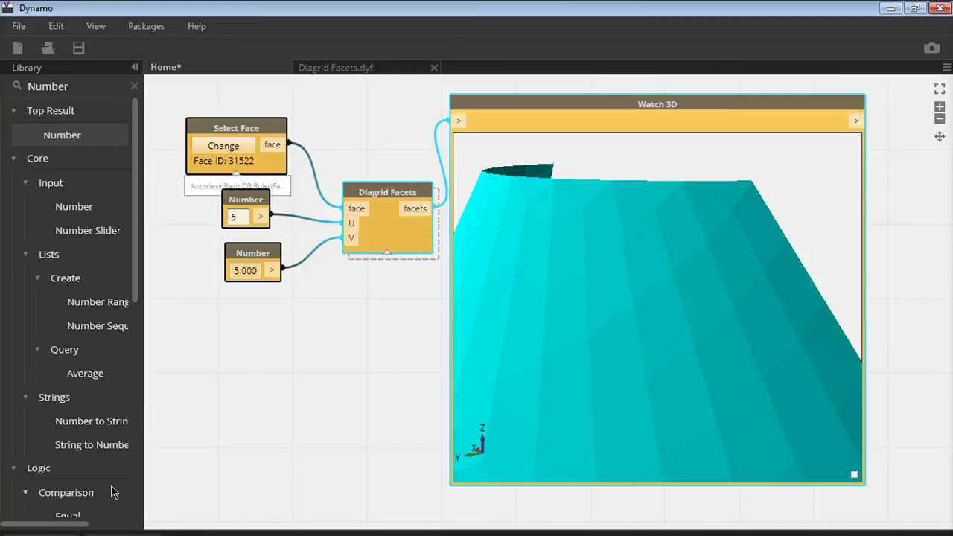
pyautogui.press('Return')
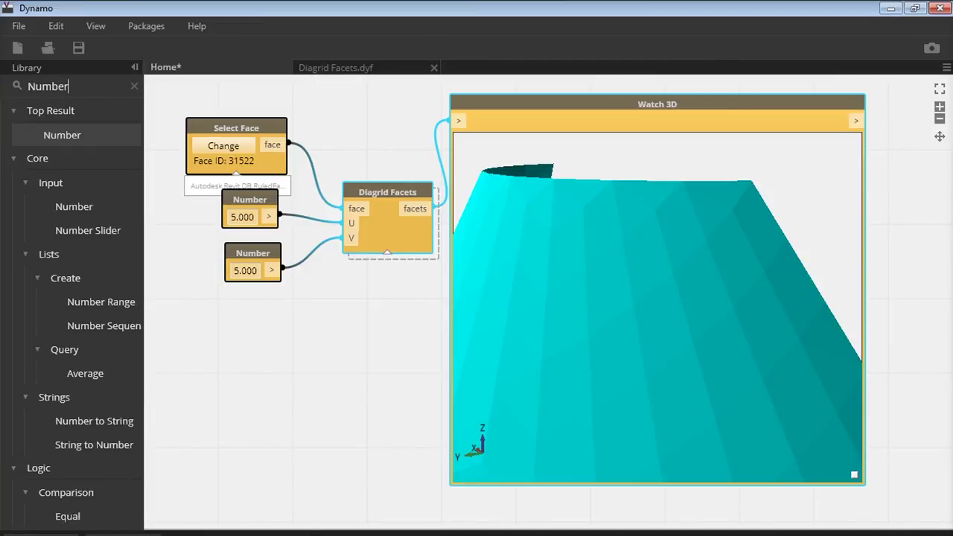